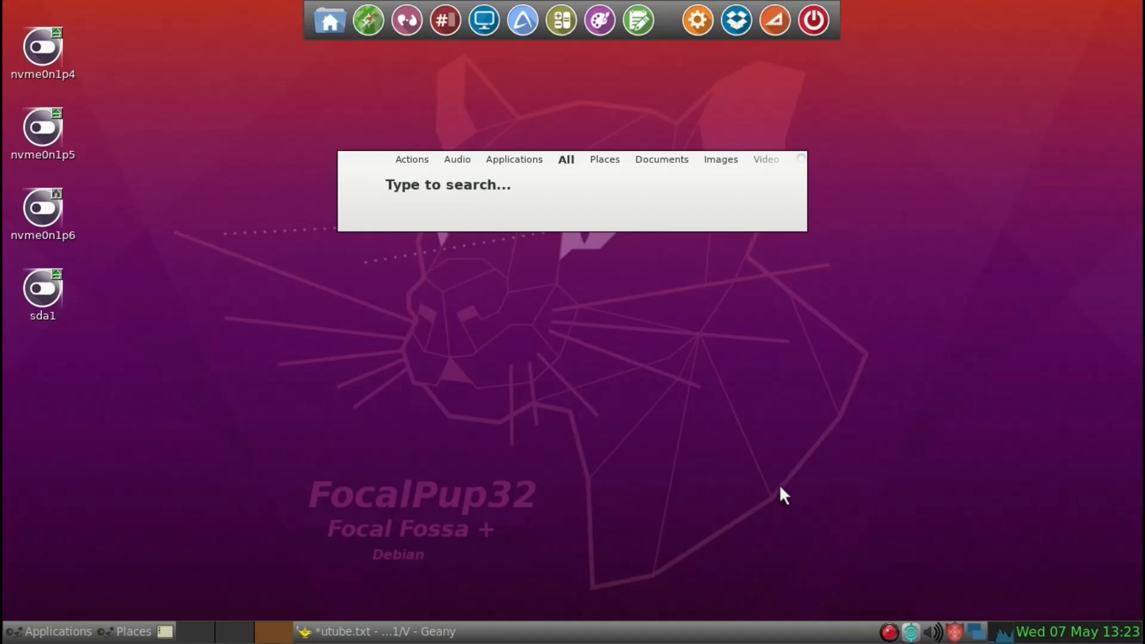
- Search the launcher for "rox", open the ROX-Filer file manager, and close its window
text(rox)
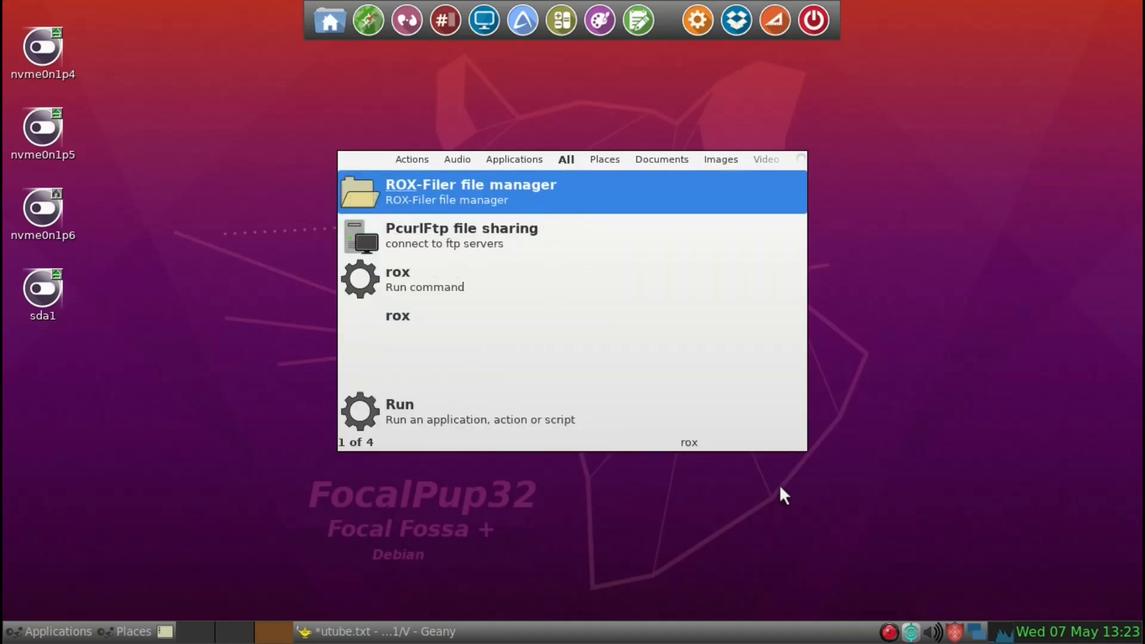
key(Return)
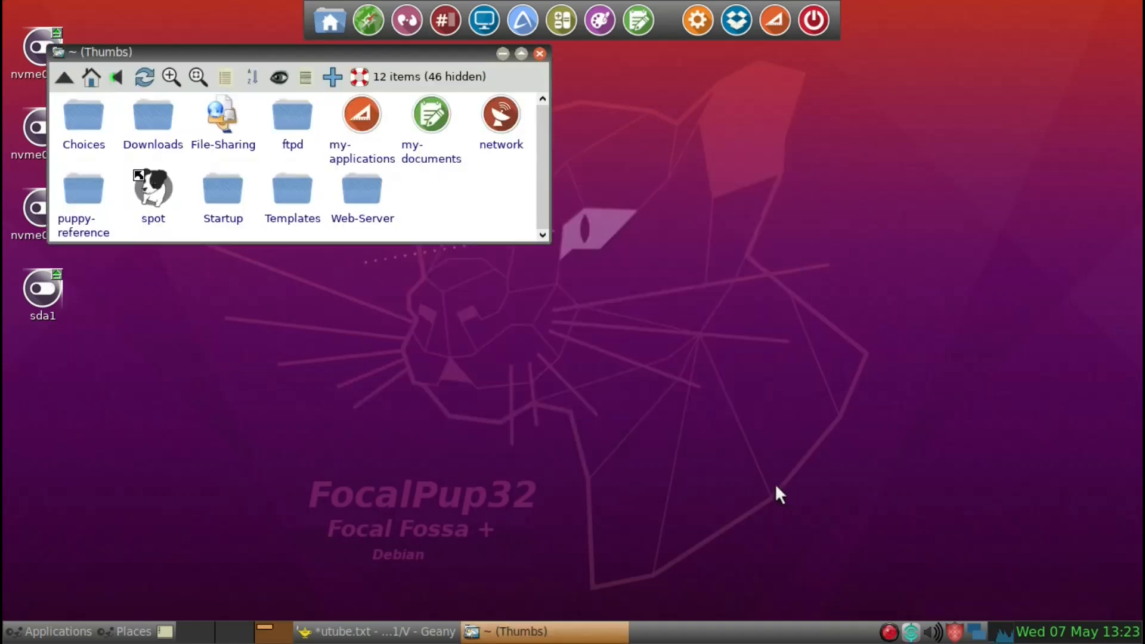
key(alt+F4)
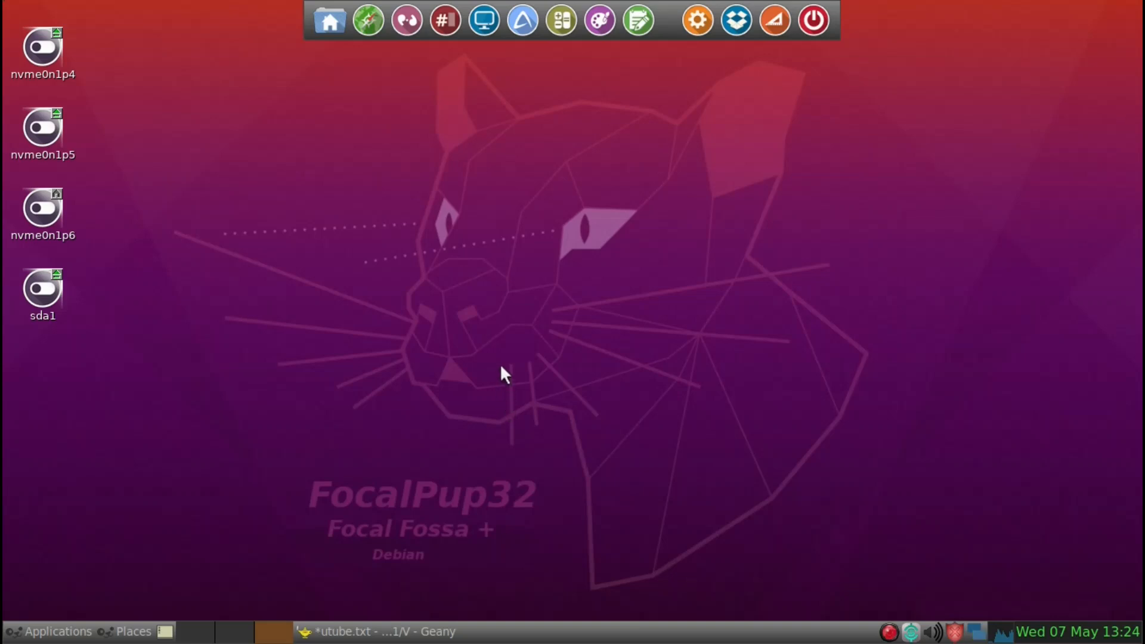
- Bring up the launcher again, open ROX-Filer with "rox", reposition its window, and close it
key(ctrl+space)
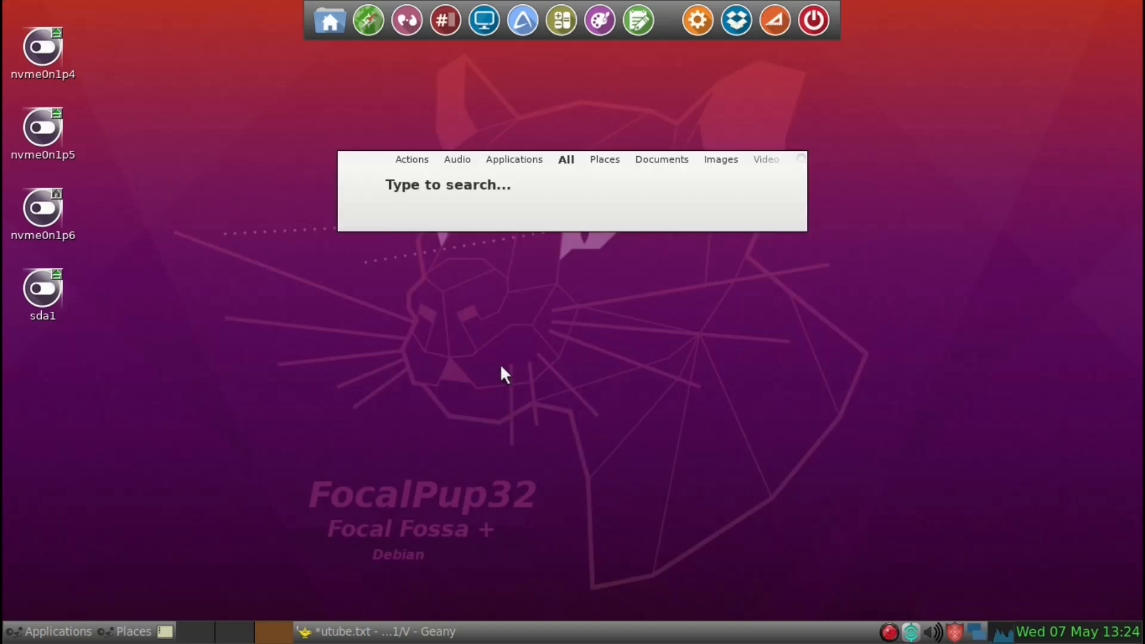
text(rox)
key(Return)
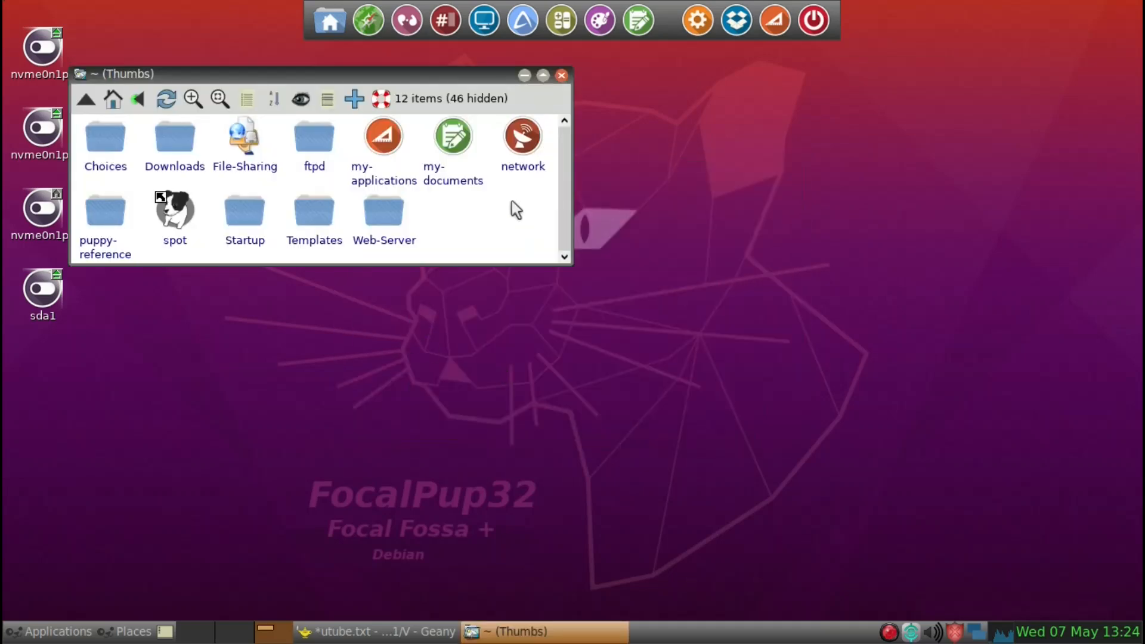
drag(376, 75, 482, 116)
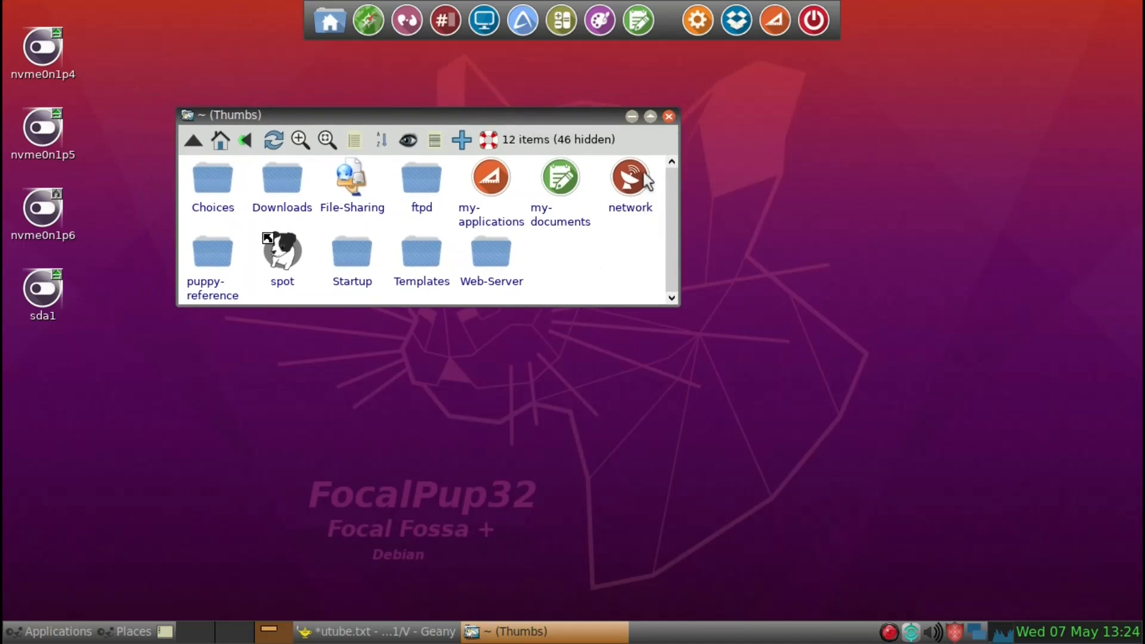
click(669, 117)
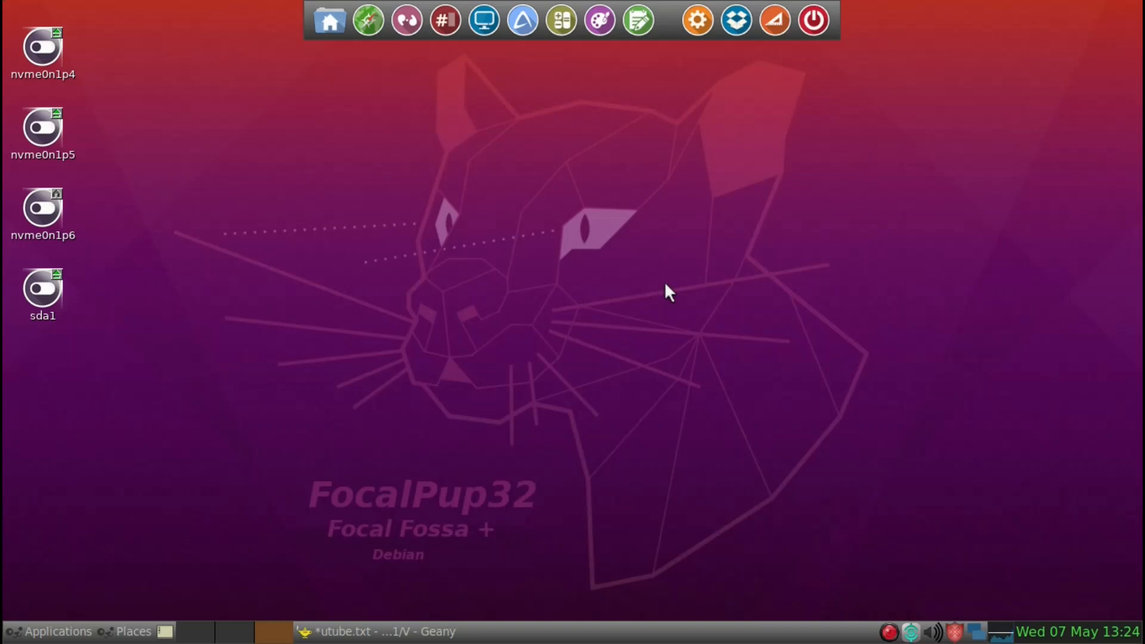
right_click(890, 633)
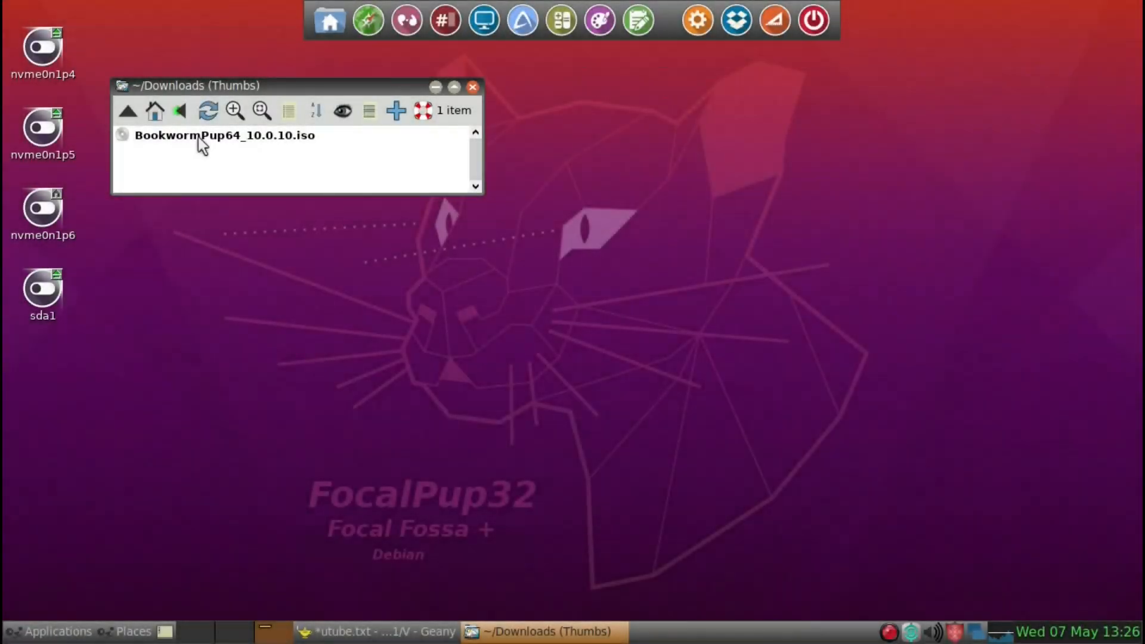
- Mount the BookwormPup64_10.0.10.iso image from Downloads and show its contents with small icons
click(198, 142)
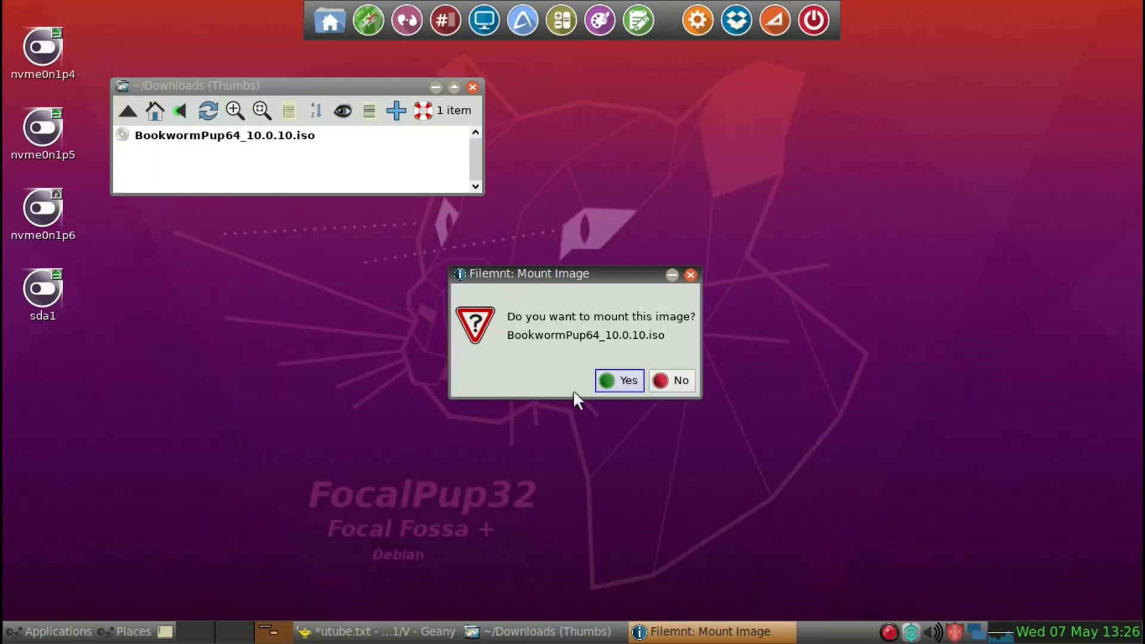
click(618, 382)
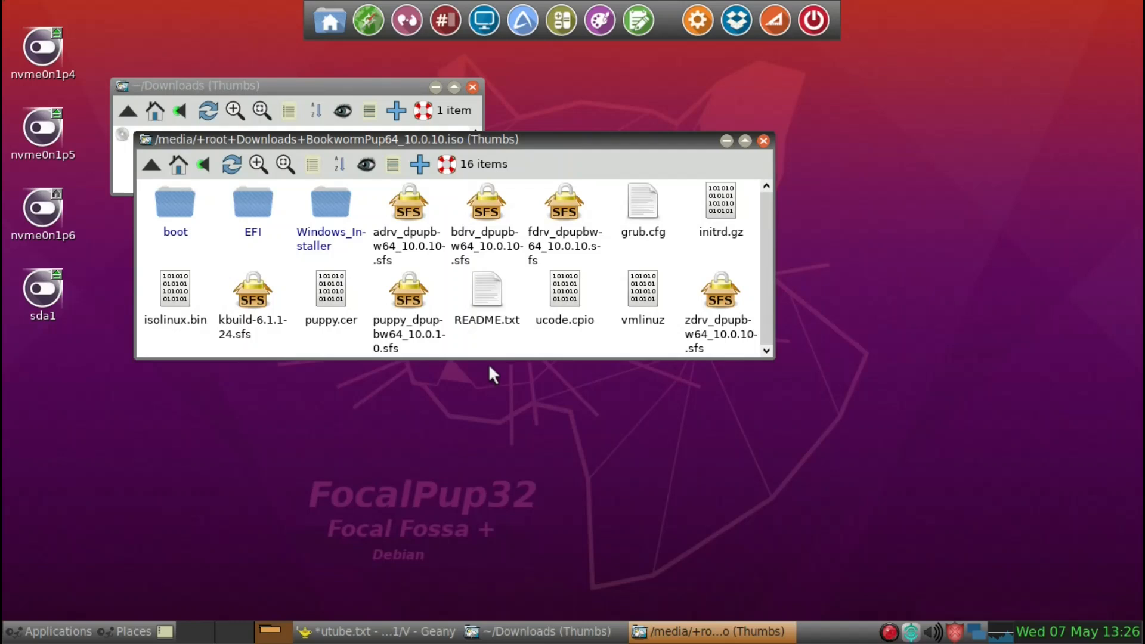
drag(489, 366, 491, 306)
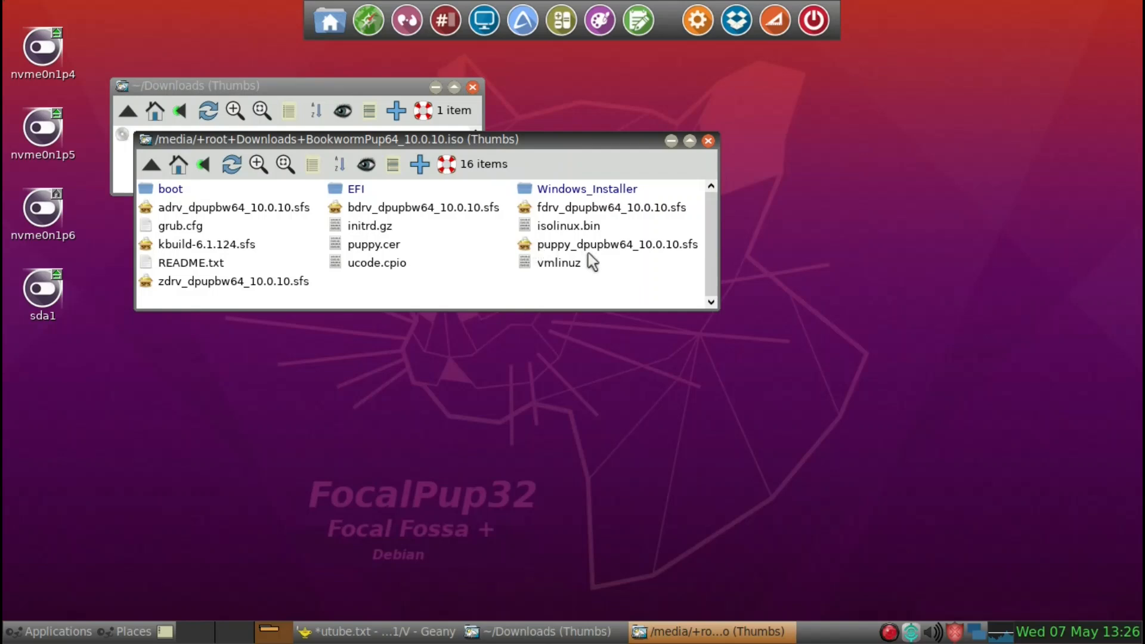
- Mount puppy_dpupbw64_10.0.10.sfs to view its contents, using small icons in its window
click(638, 240)
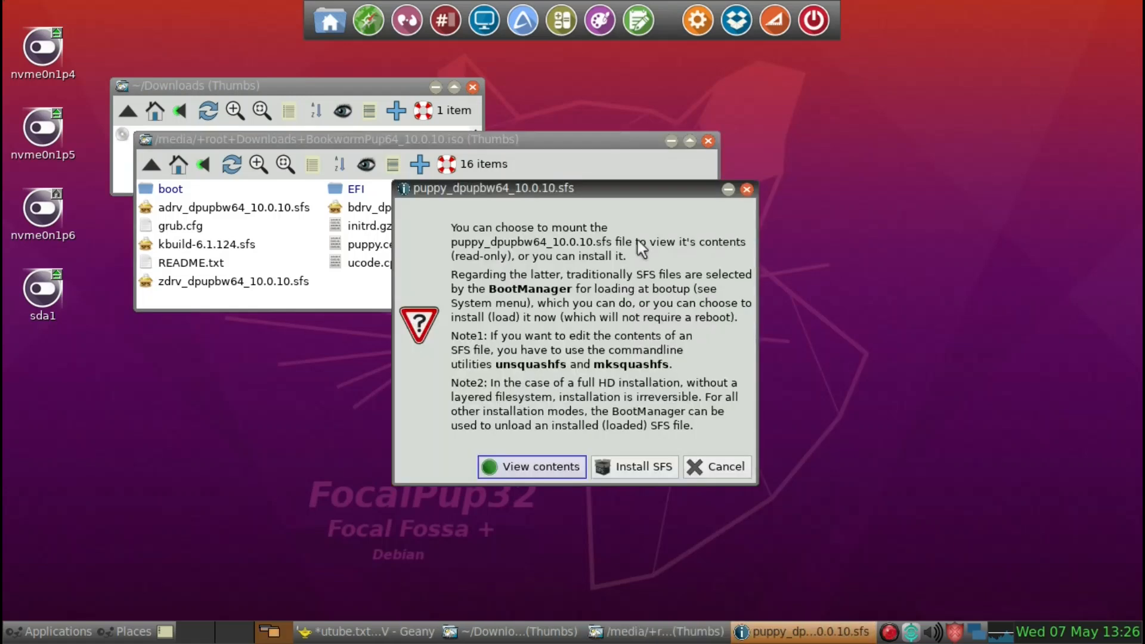
click(514, 467)
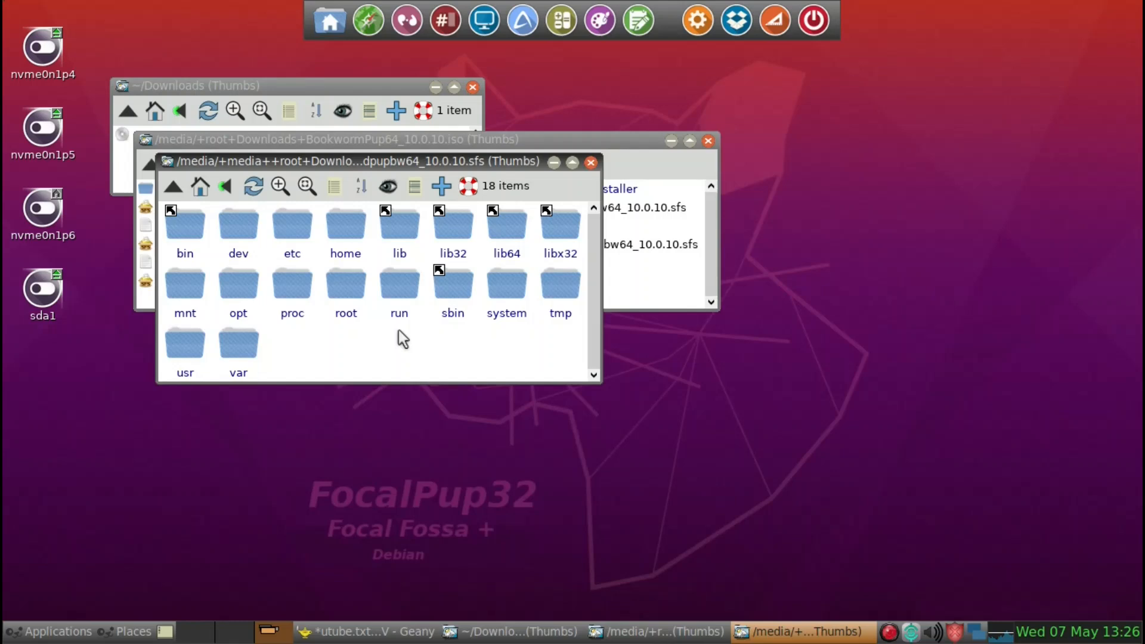
key(minus)
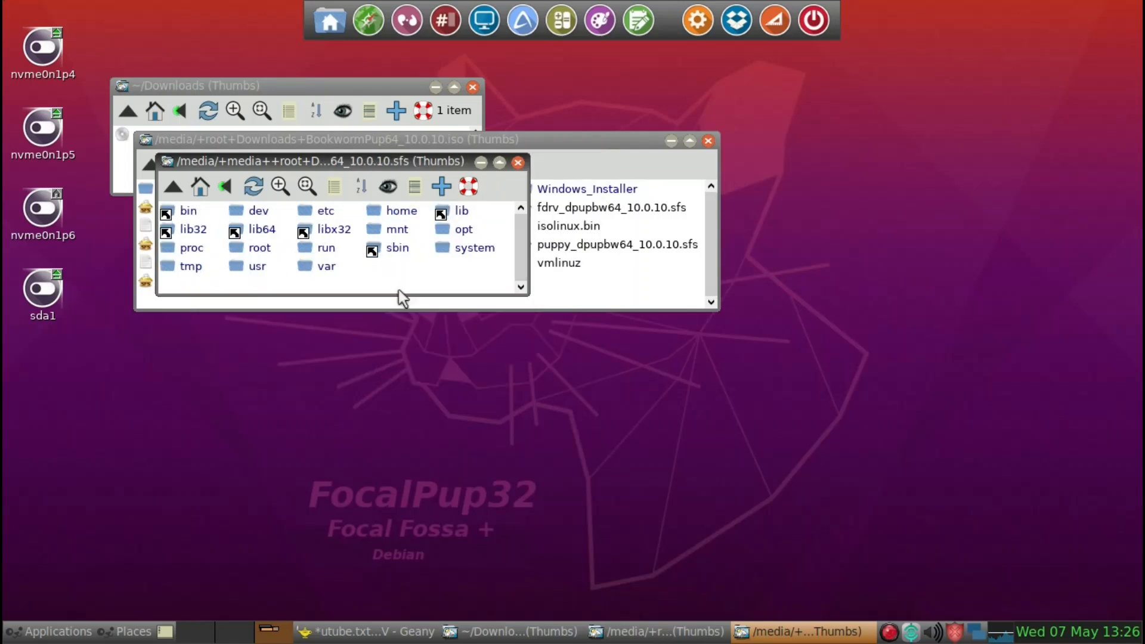
drag(403, 157, 355, 217)
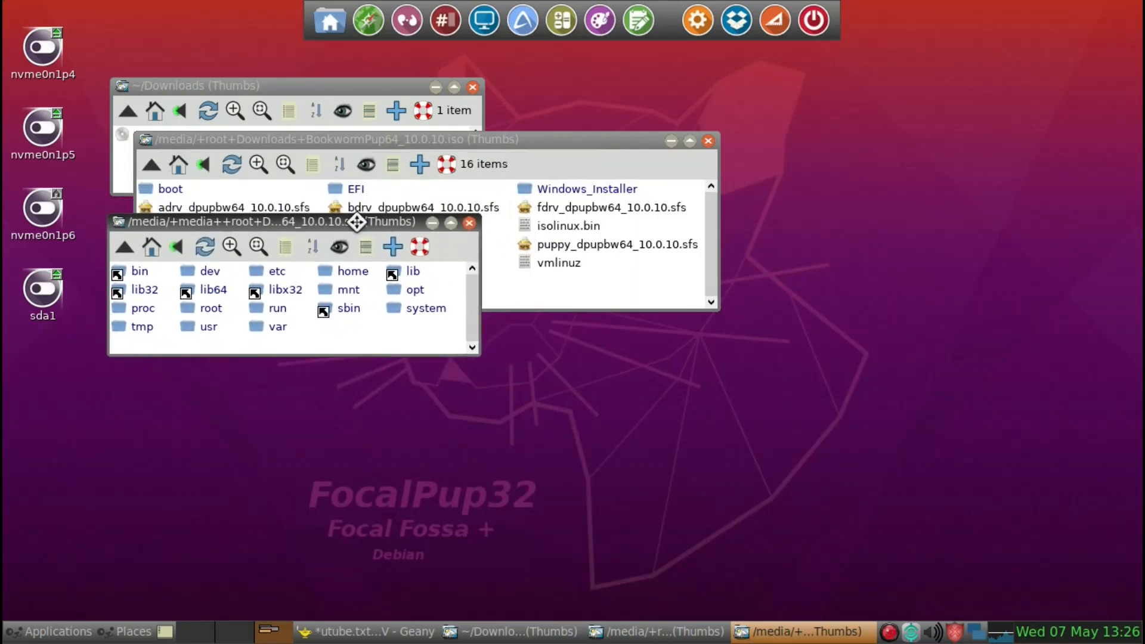
- Open the usr/share/themes folder inside the mounted puppy_dpupbw64_10.0.10.sfs
click(210, 326)
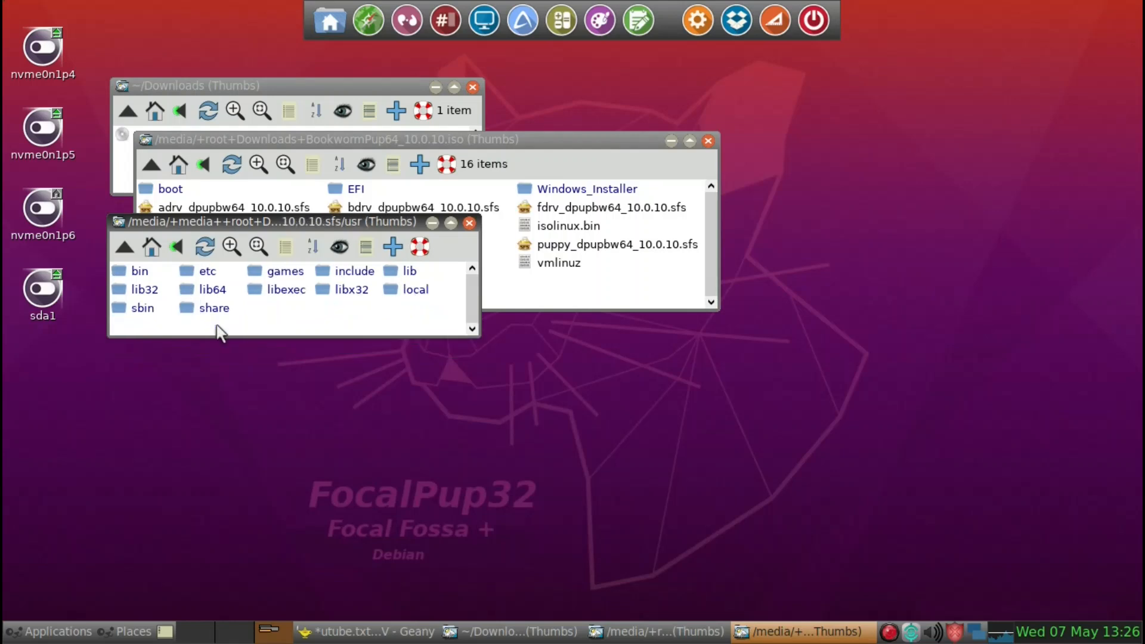
click(216, 307)
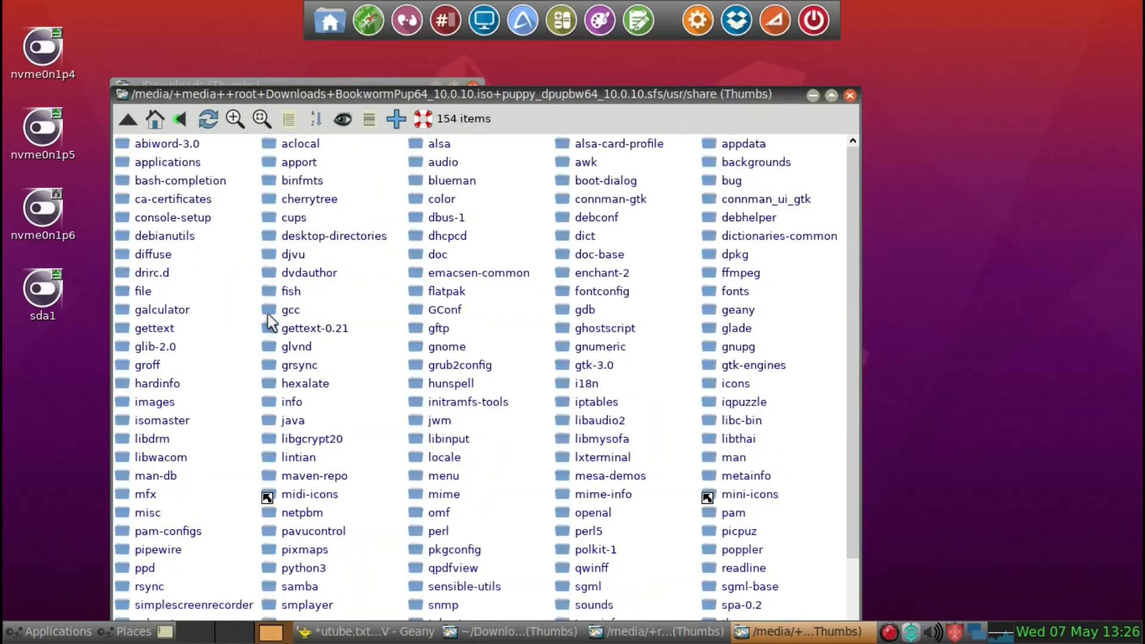
drag(402, 98, 360, 75)
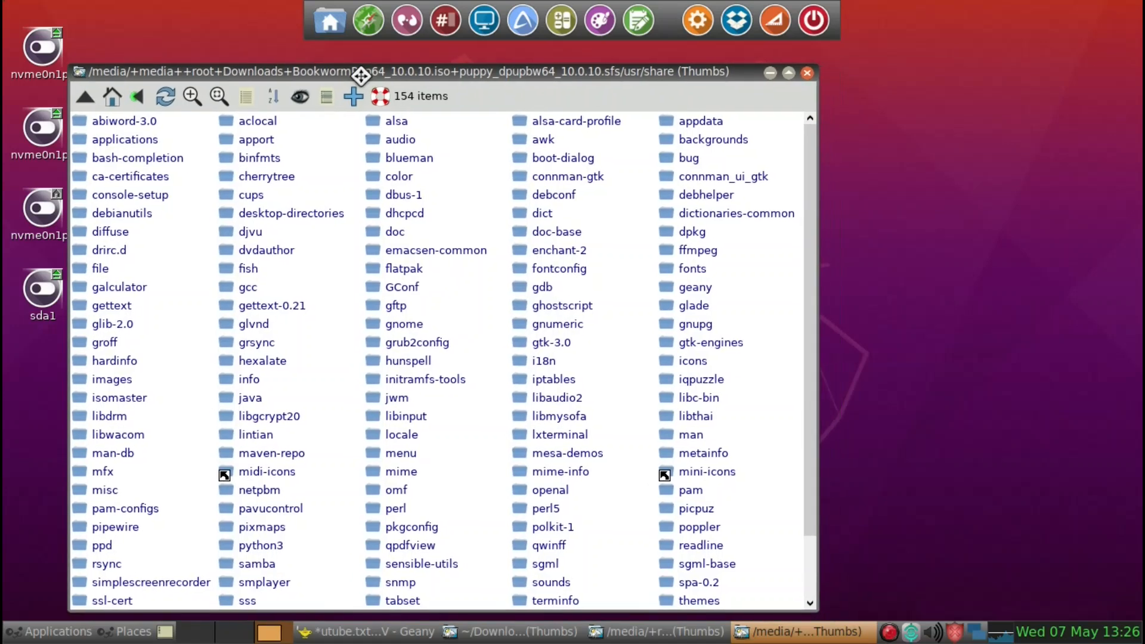
scroll(370, 399, down, 2)
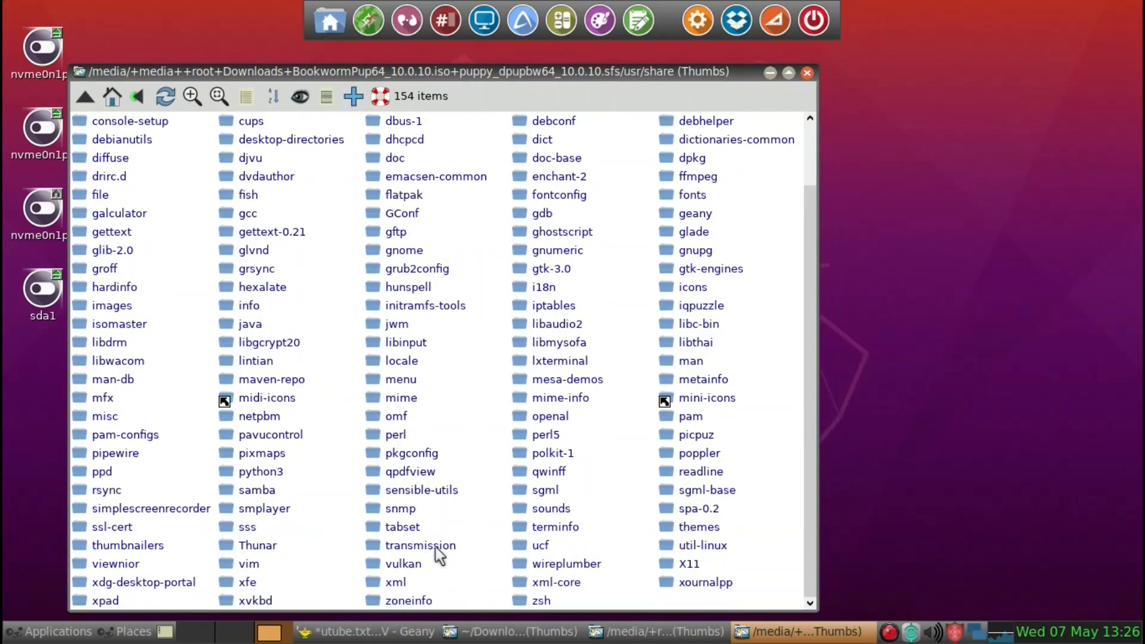
click(716, 527)
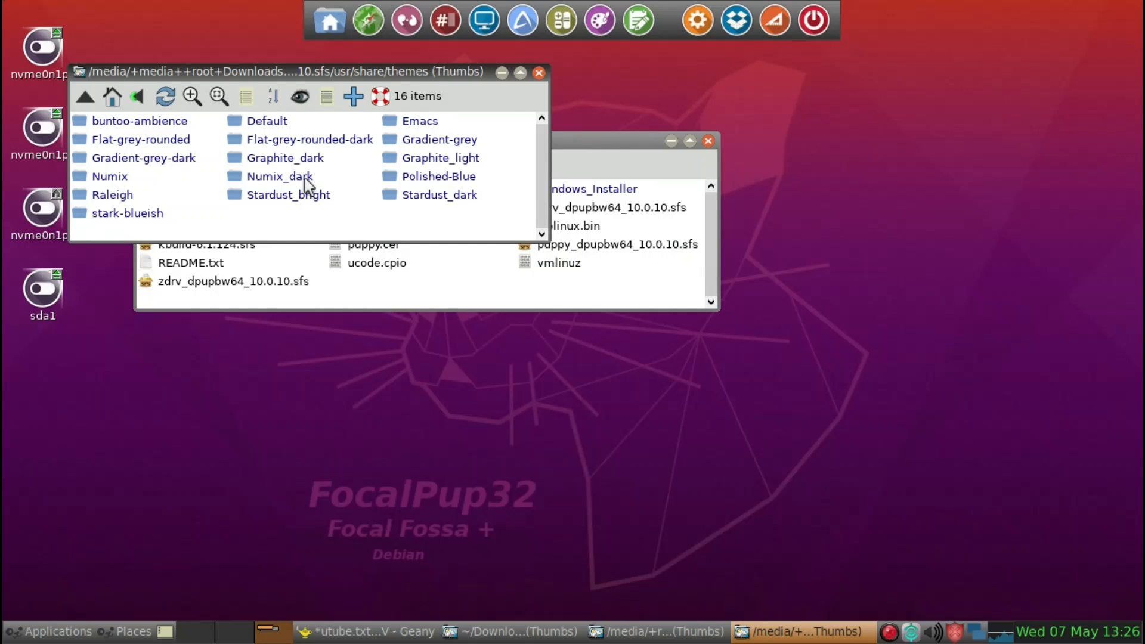
- Copy the Numix_dark theme folder from the mounted SFS
right_click(307, 182)
mouse_move(308, 182)
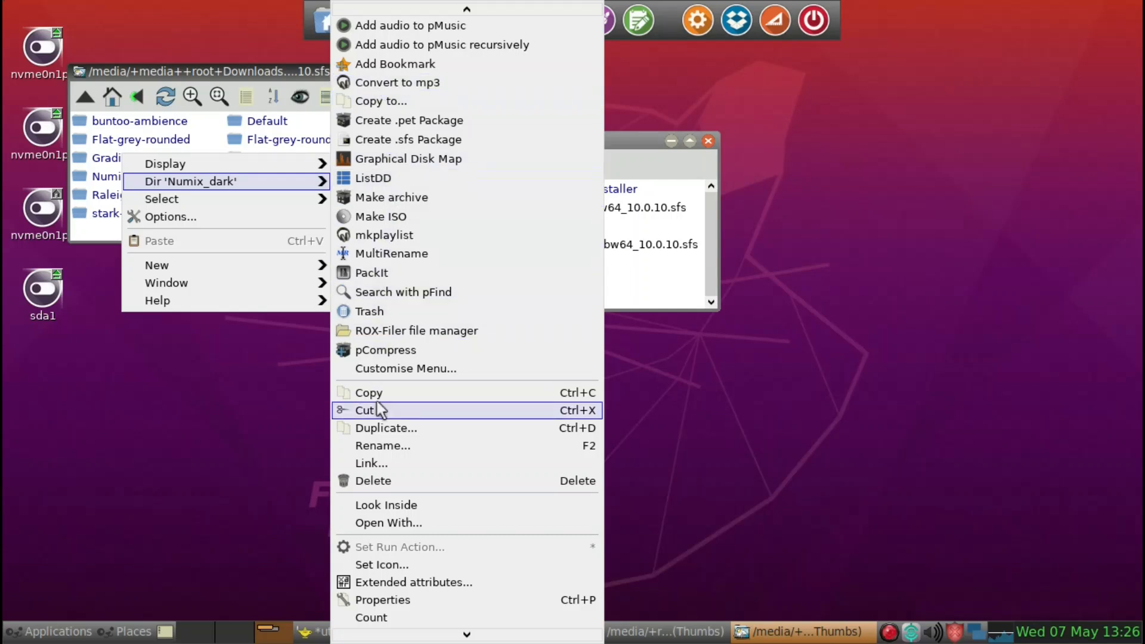
click(353, 395)
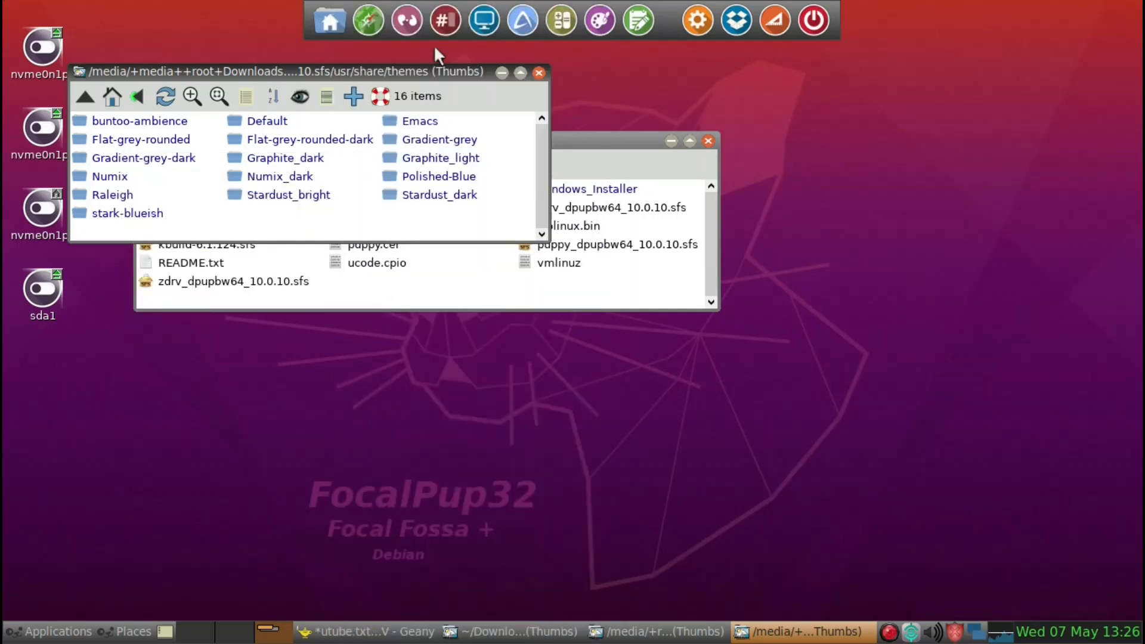
- Open a separate file manager window below the themes window and go to the system's /usr/share/ directory
click(339, 19)
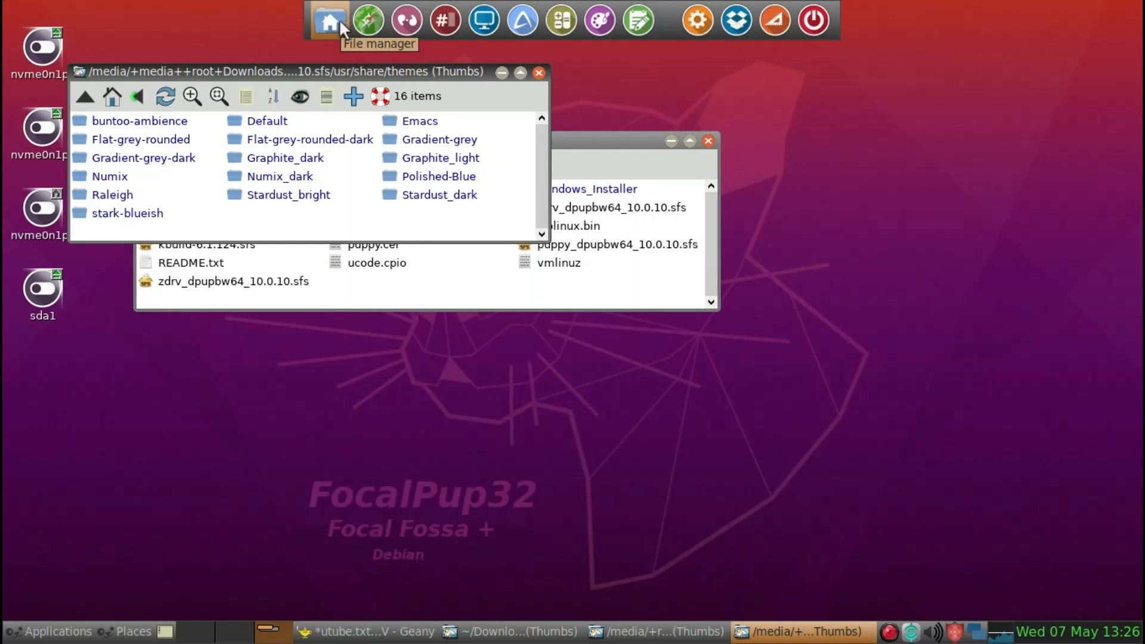
drag(417, 189, 561, 298)
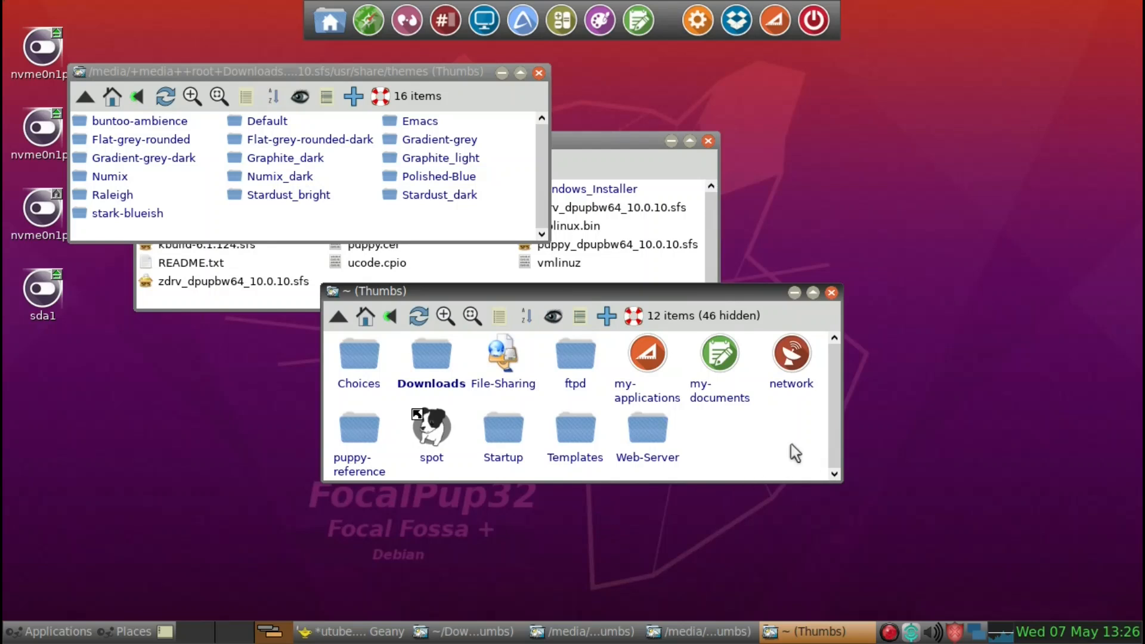
key(slash)
key(BackSpace)
key(BackSpace)
key(BackSpace)
key(BackSpace)
key(BackSpace)
text(us)
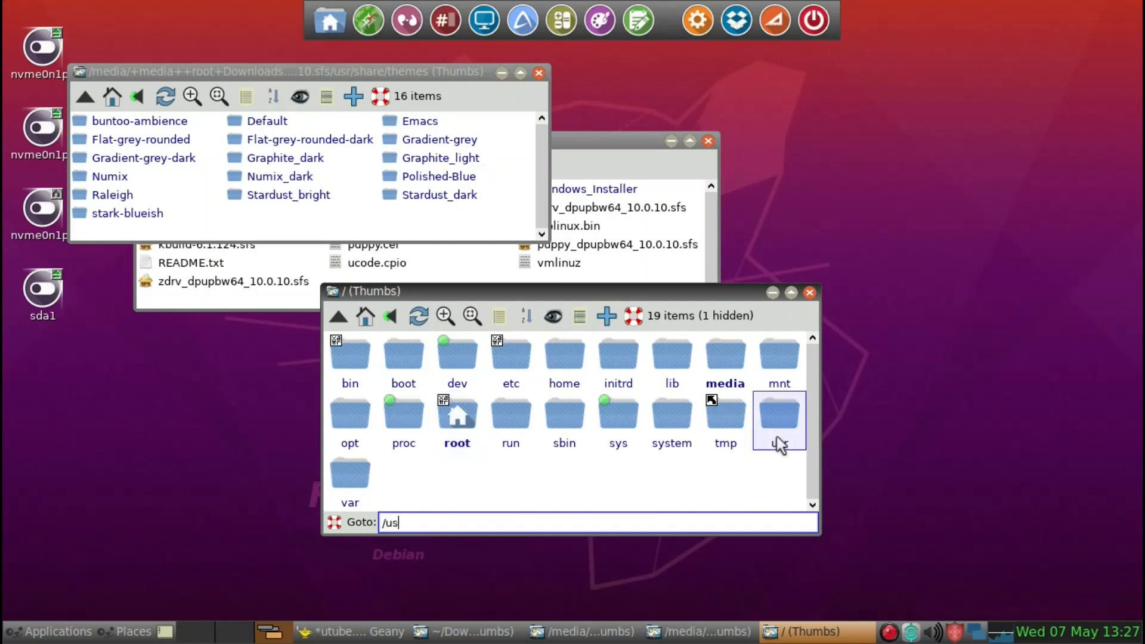
text(r/share/)
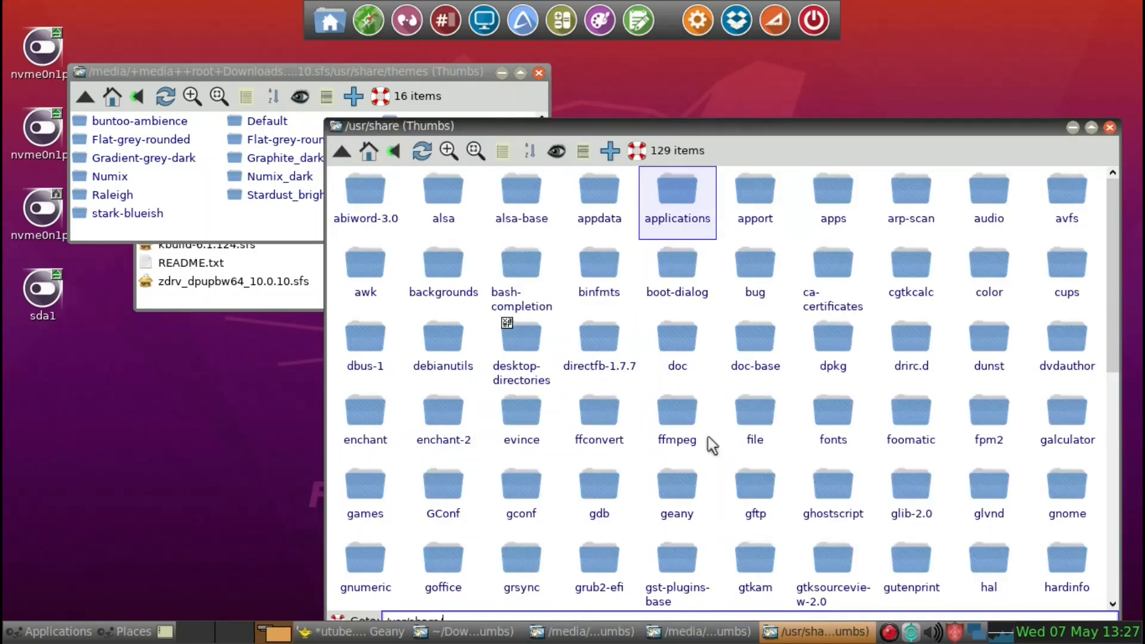
text(t)
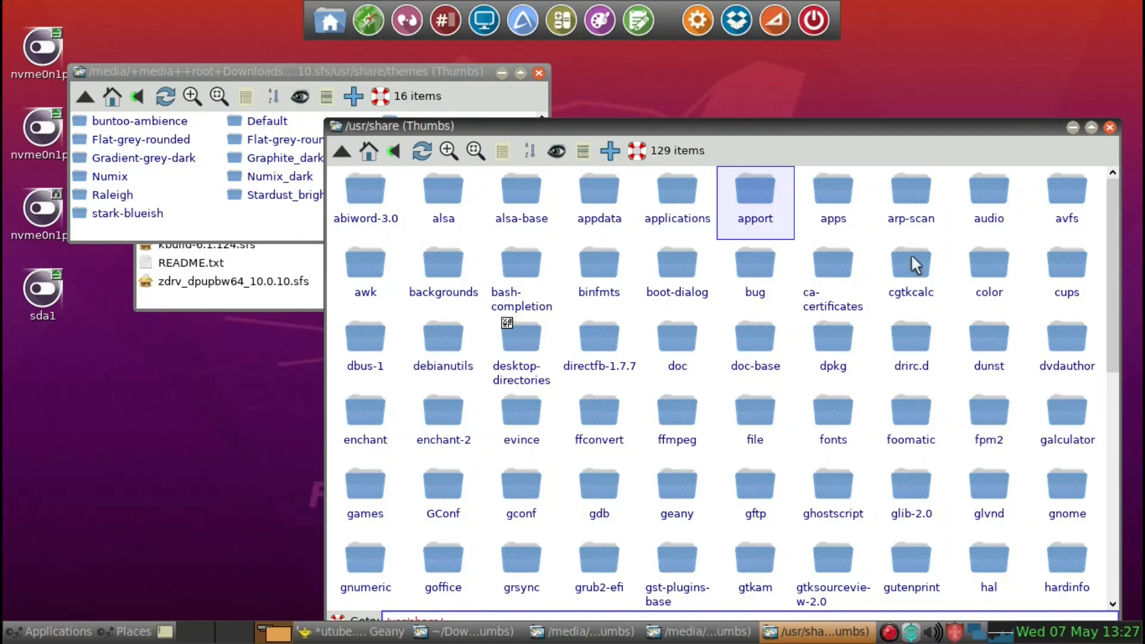
click(870, 239)
key(Escape)
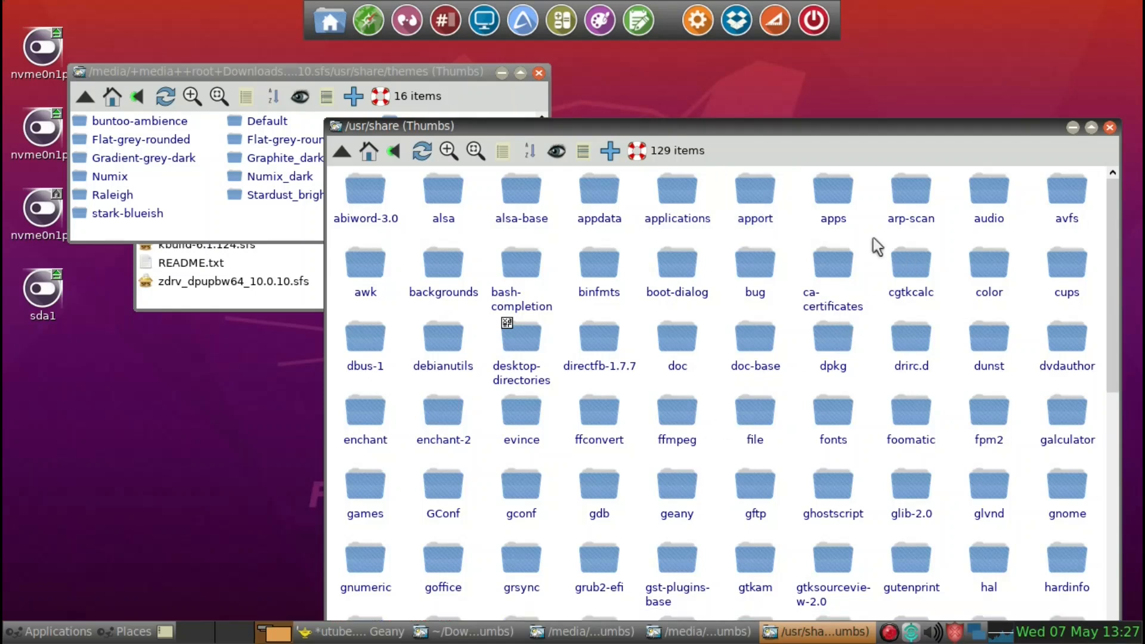
- Switch the /usr/share window to small icons and open its themes folder
key(minus)
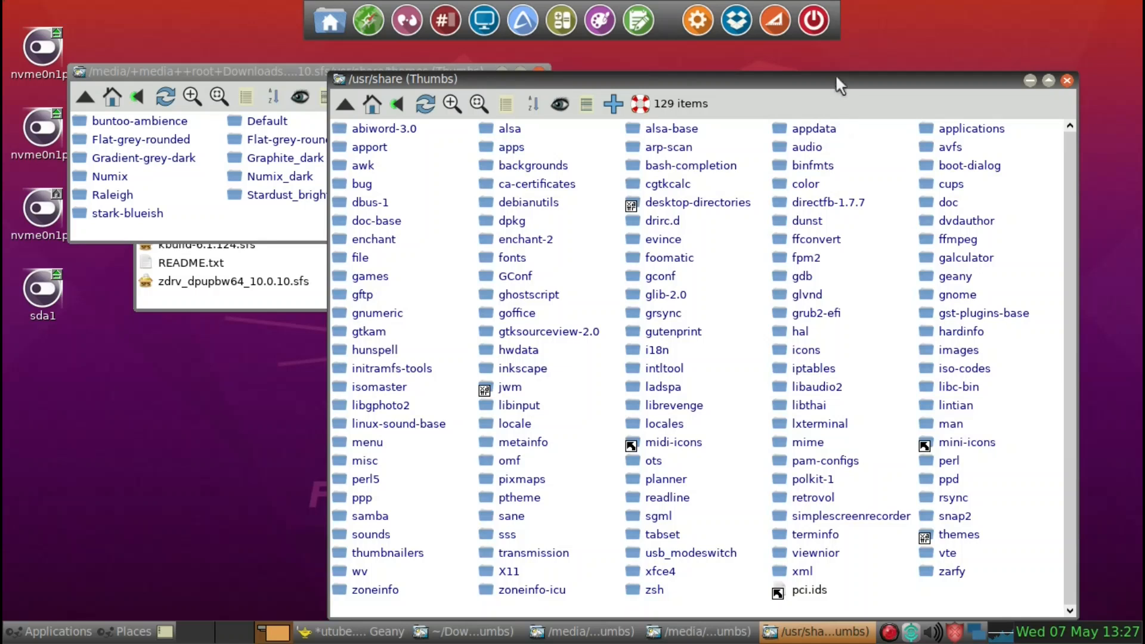
drag(836, 74, 823, 43)
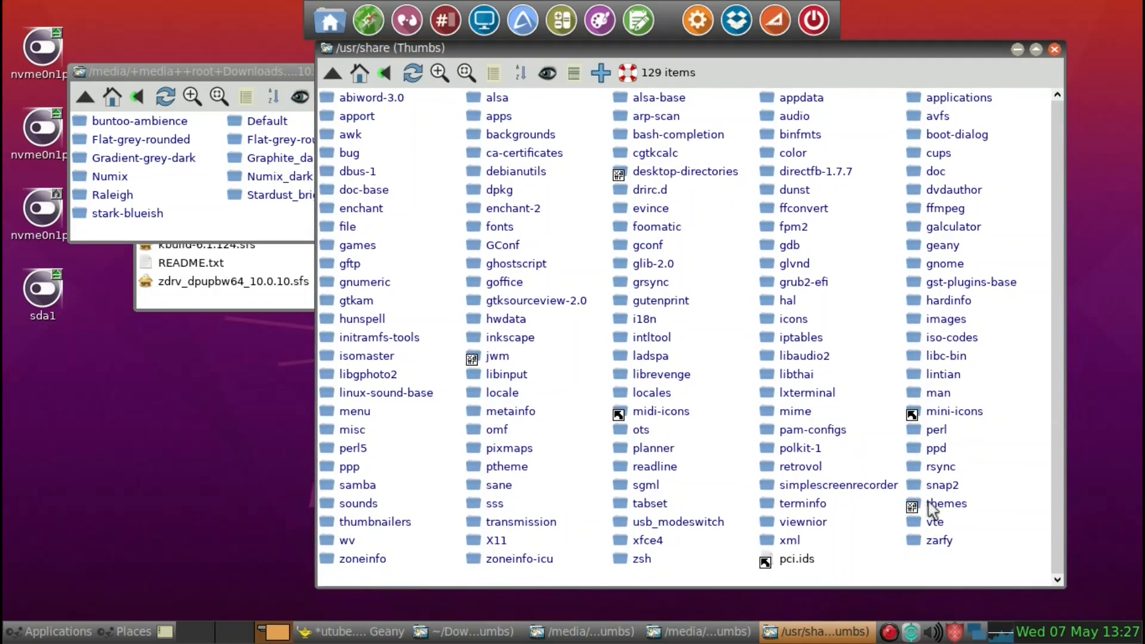
click(929, 502)
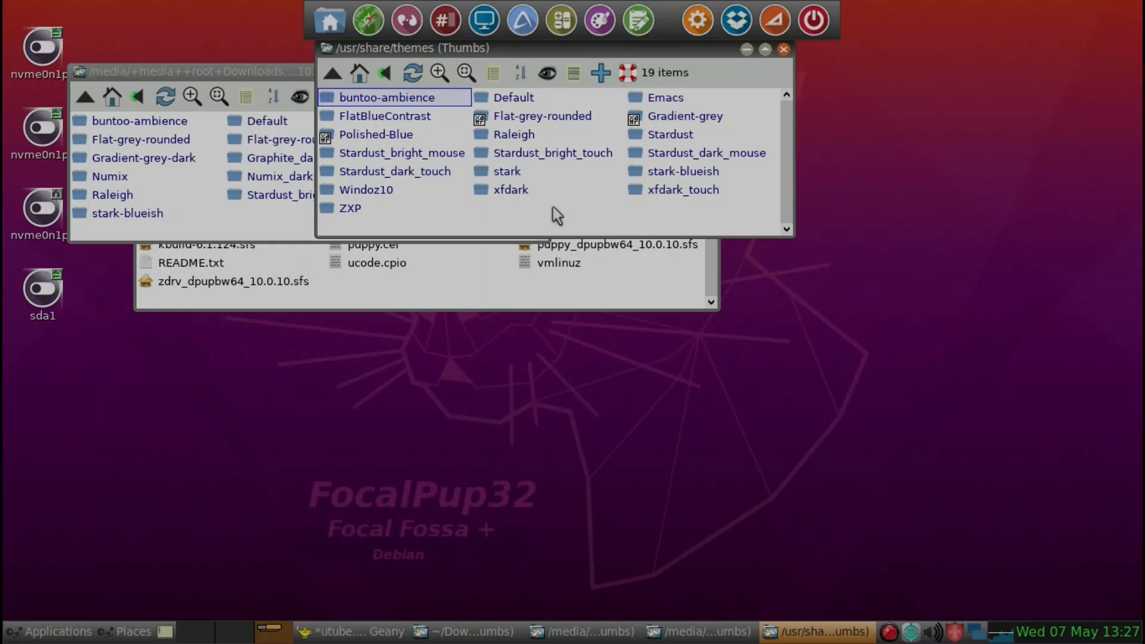
- Paste the copied Numix_dark folder into /usr/share/themes
right_click(552, 207)
mouse_move(553, 209)
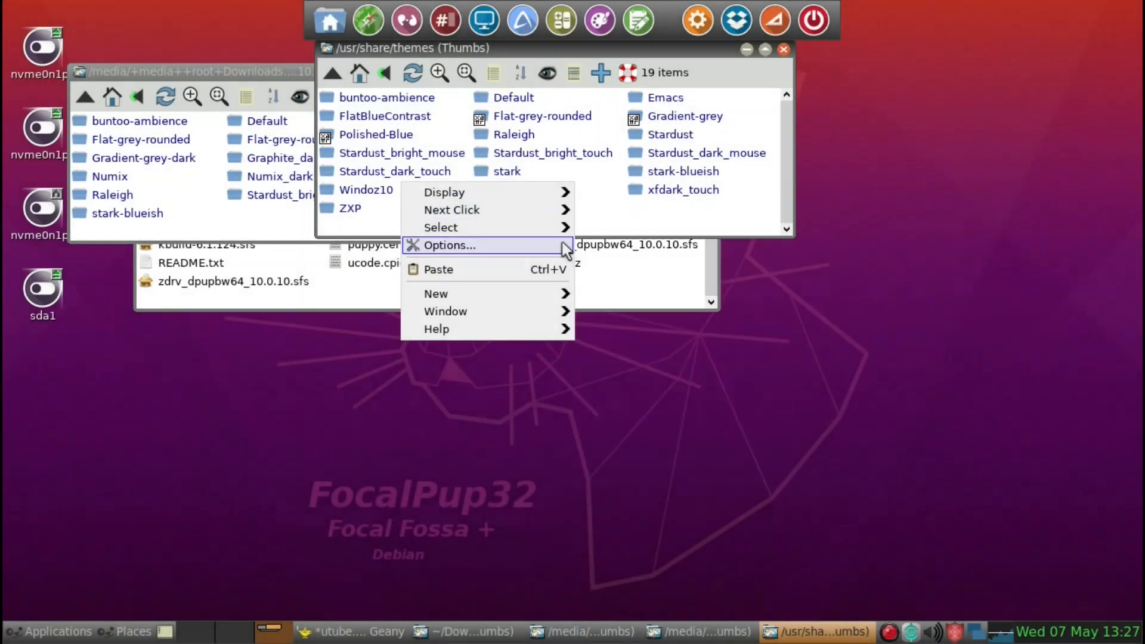
click(534, 268)
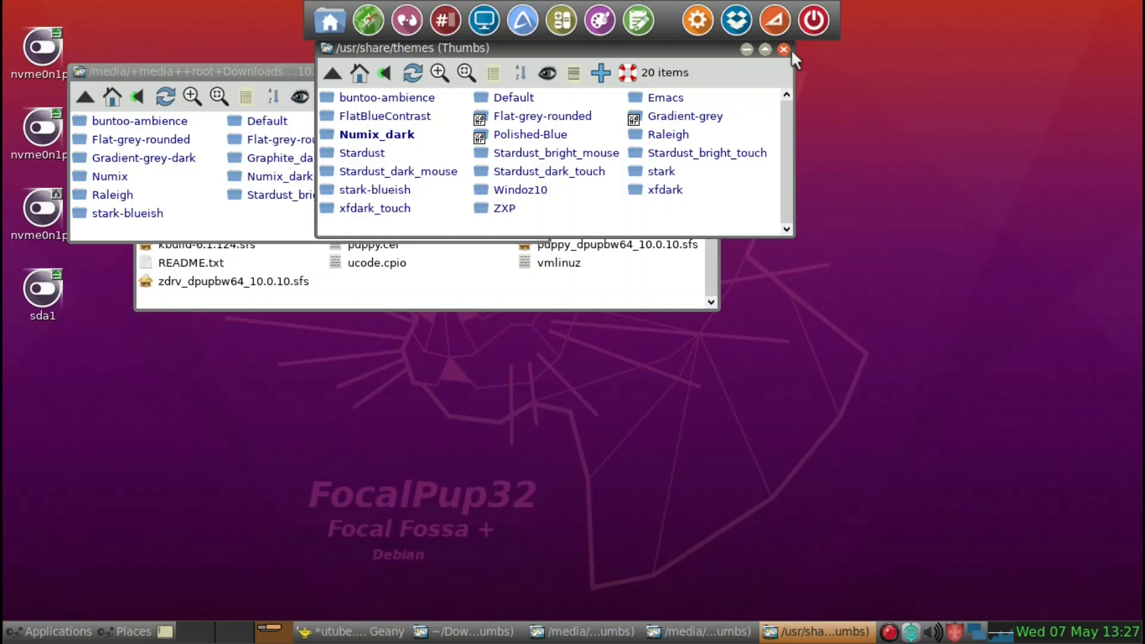
- Move the /usr/share/themes window clear of the others and close all open file manager windows
drag(712, 48, 690, 346)
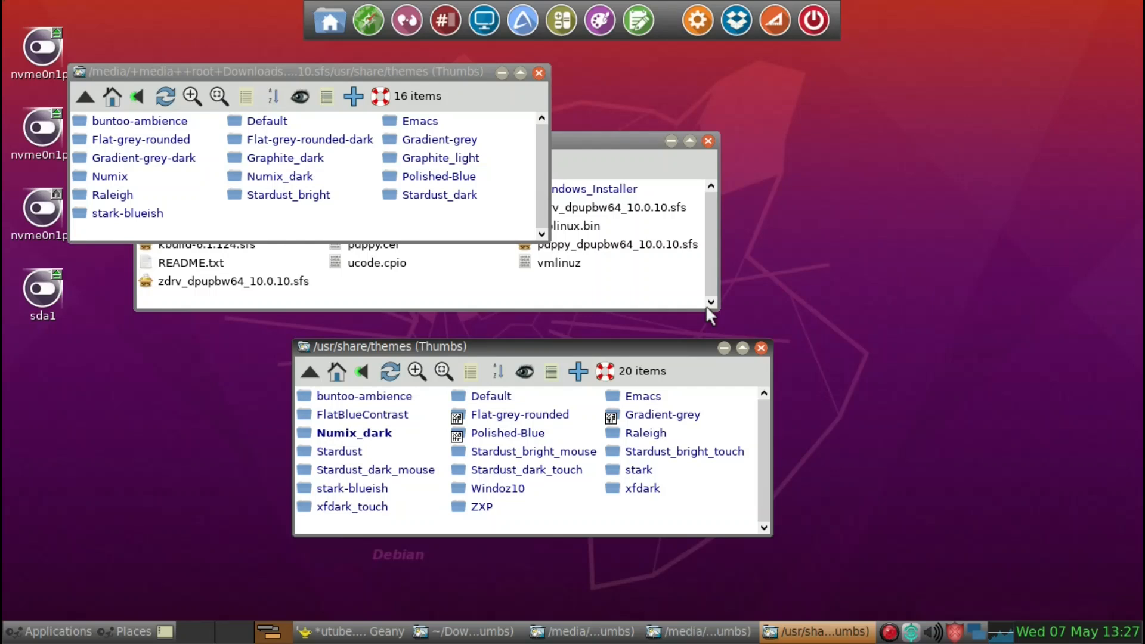
key(alt+F4)
key(alt+F4)
key(alt+F4)
key(alt+F4)
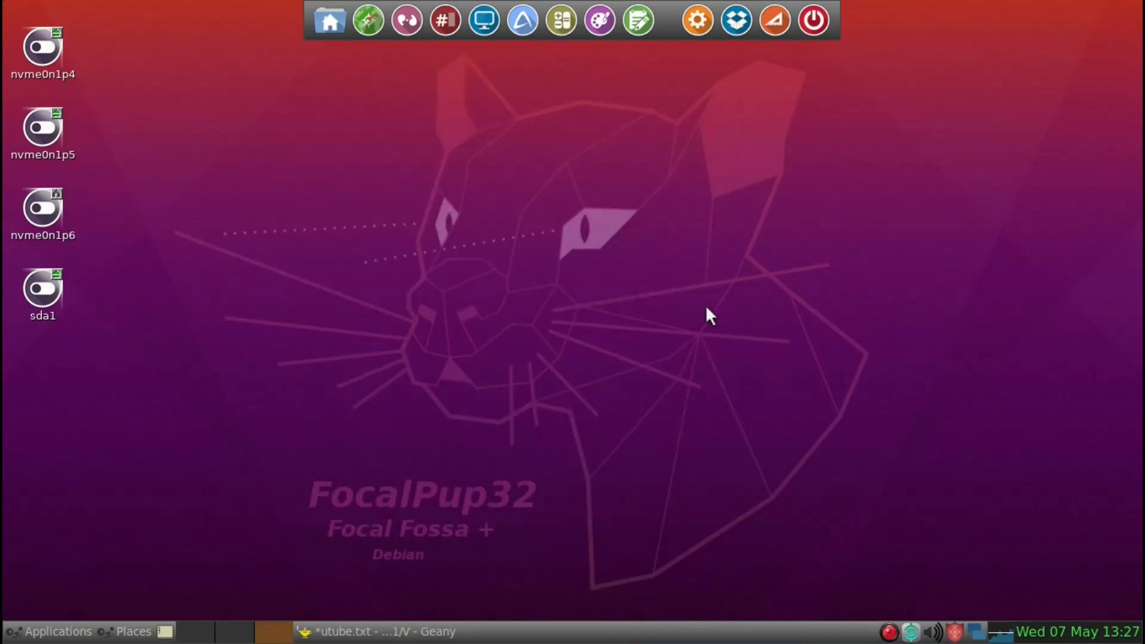
- Bring up the utube.txt notes to review the dark theme instructions, and minimise them again
key(alt+Tab)
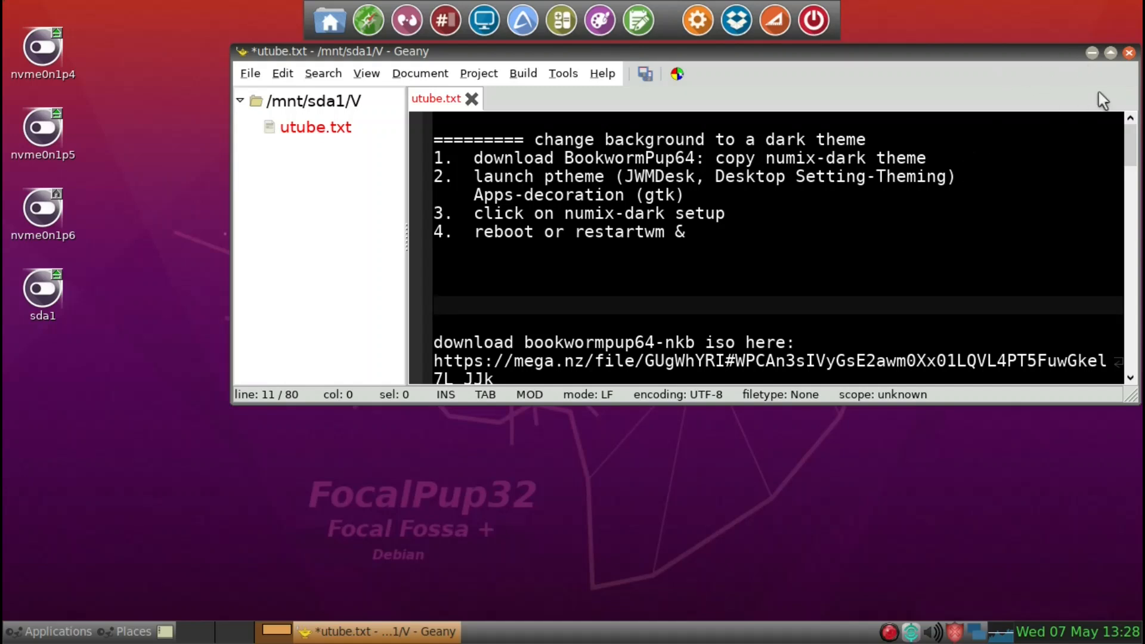
click(1090, 53)
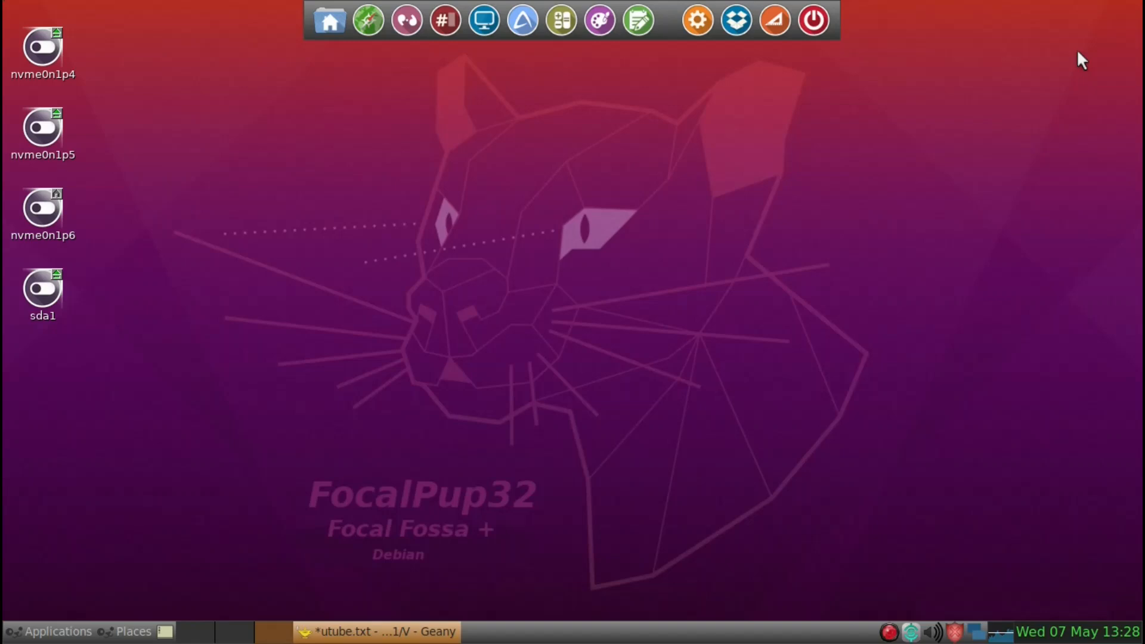
right_click(1077, 52)
mouse_move(1048, 49)
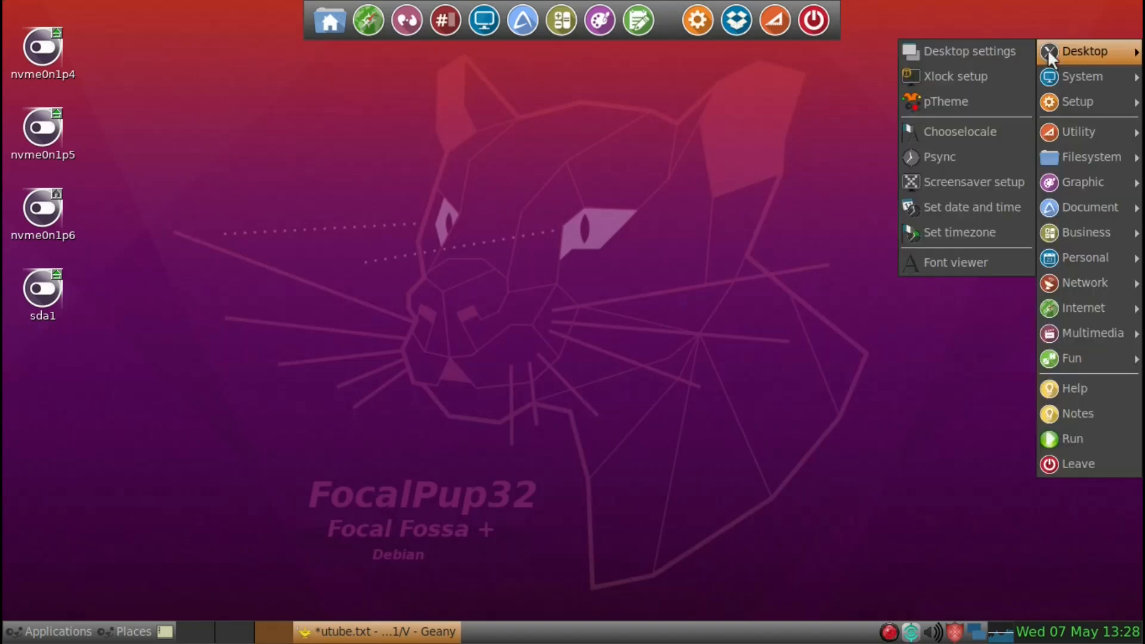
click(522, 116)
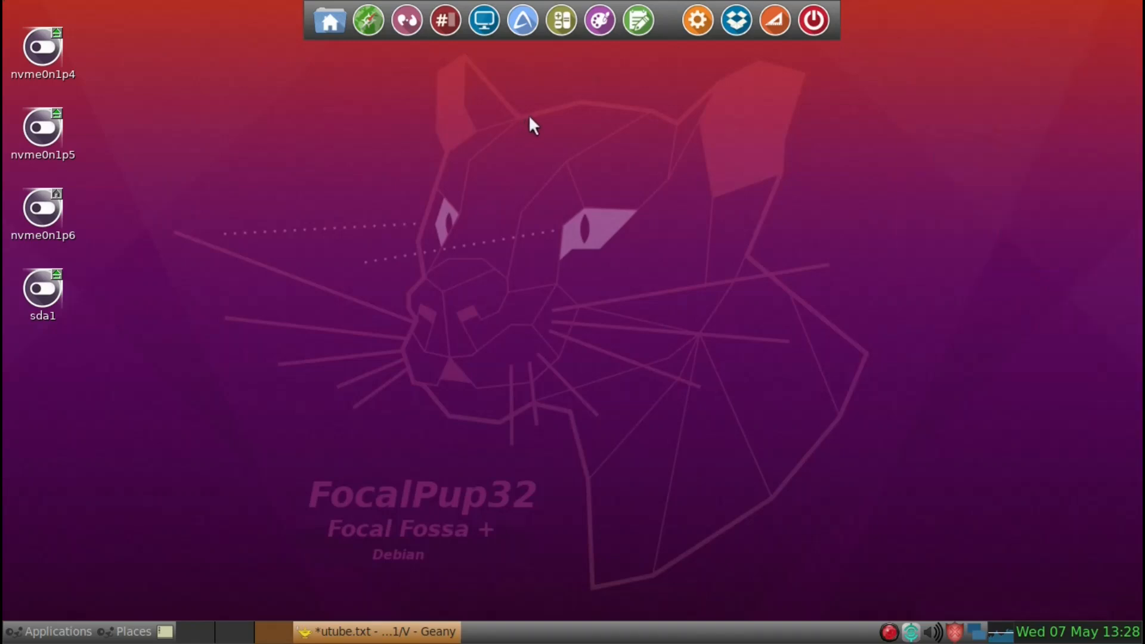
- Open the Theming module from the Puppy Desktop settings and move the pTheme window slightly lower
right_click(529, 118)
mouse_move(548, 122)
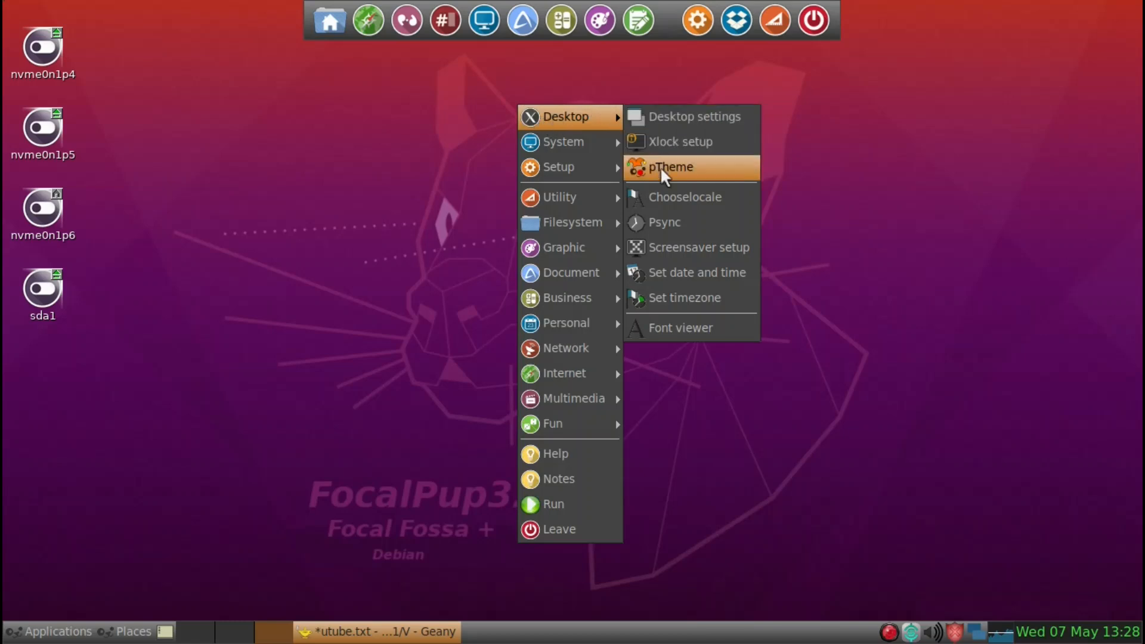
click(666, 118)
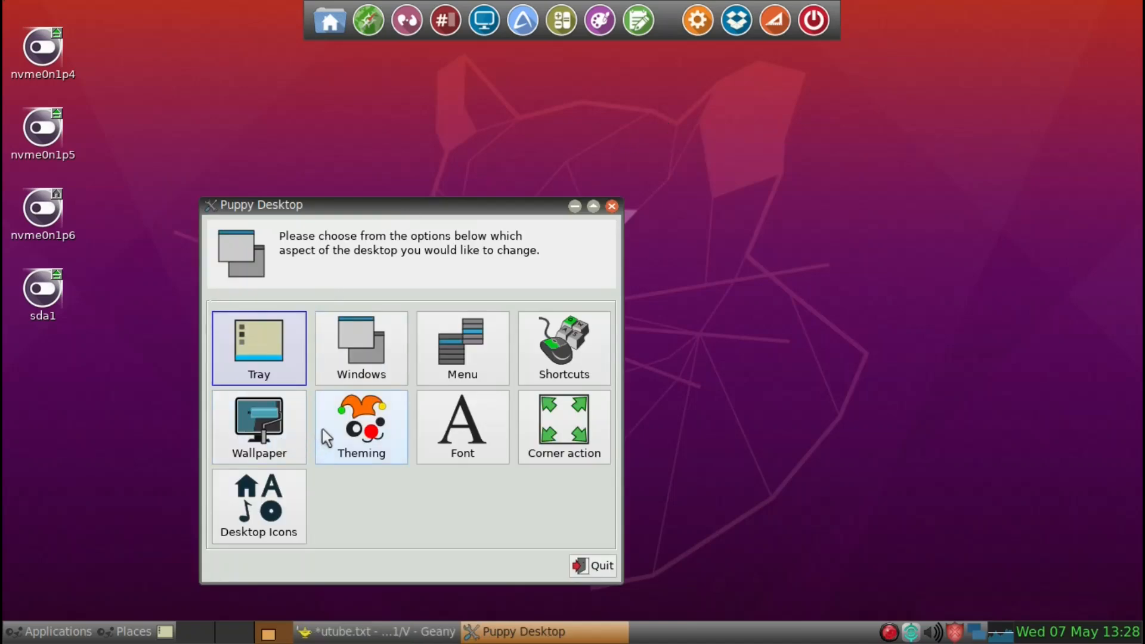
click(349, 429)
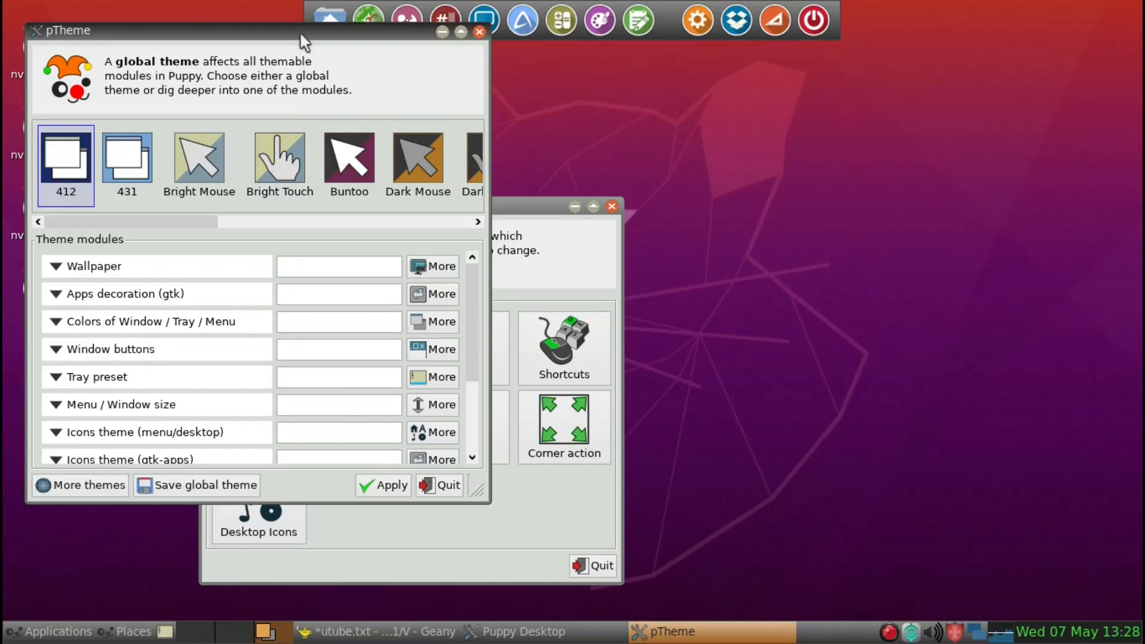
drag(302, 33, 315, 103)
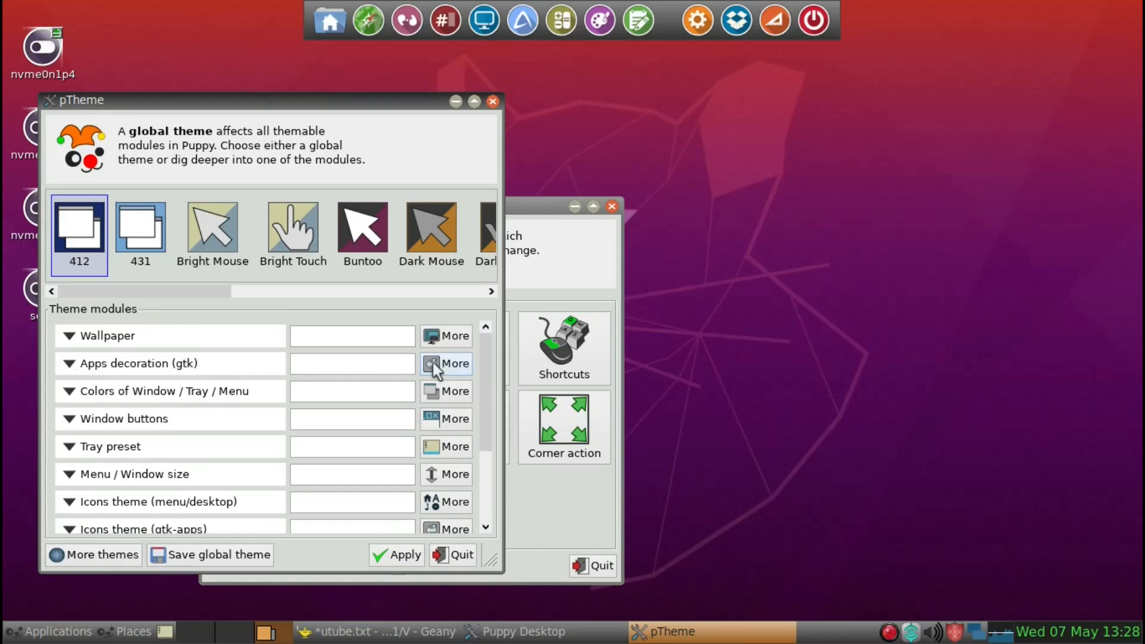
- Set pTheme's Apps decoration (gtk) to Numix_dark and select Numix_dark in the GTK theme switcher too
click(71, 365)
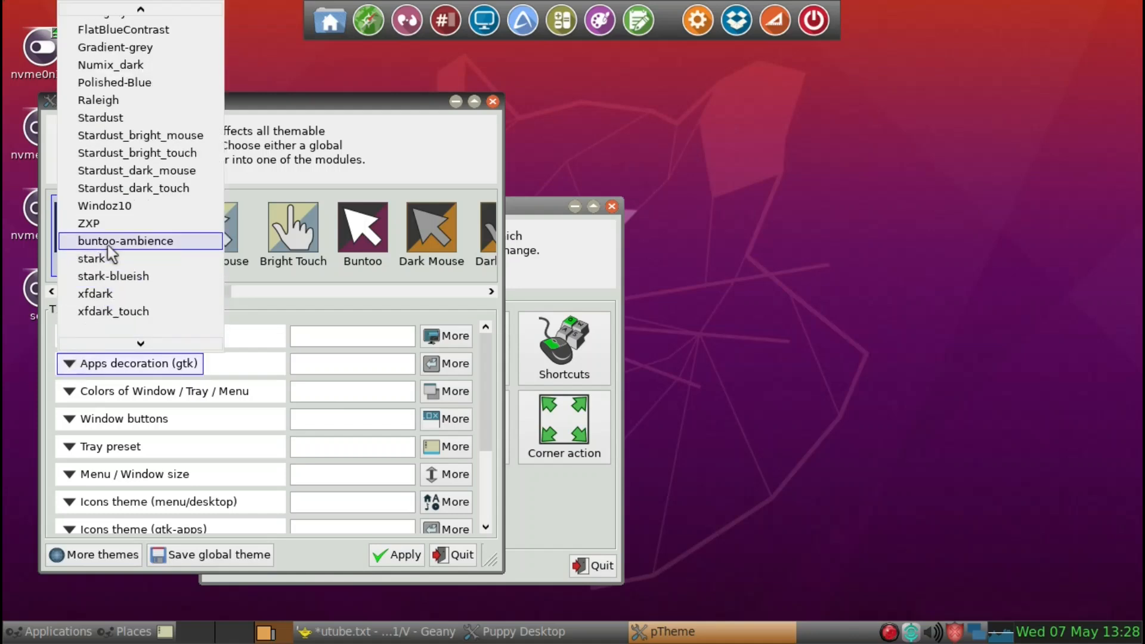
click(105, 66)
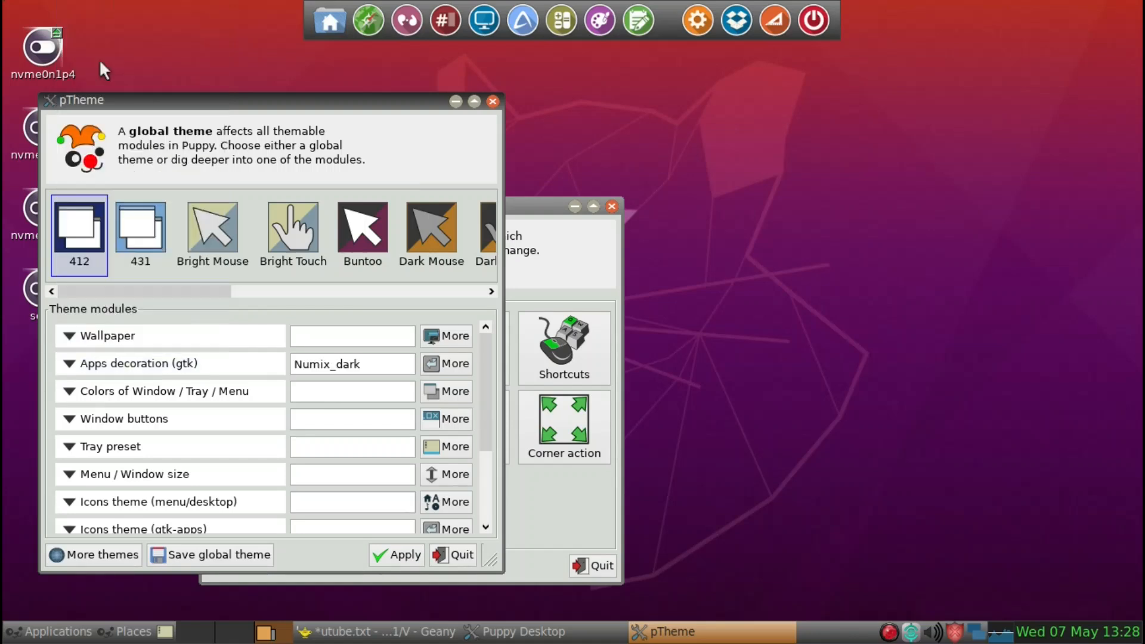
click(448, 365)
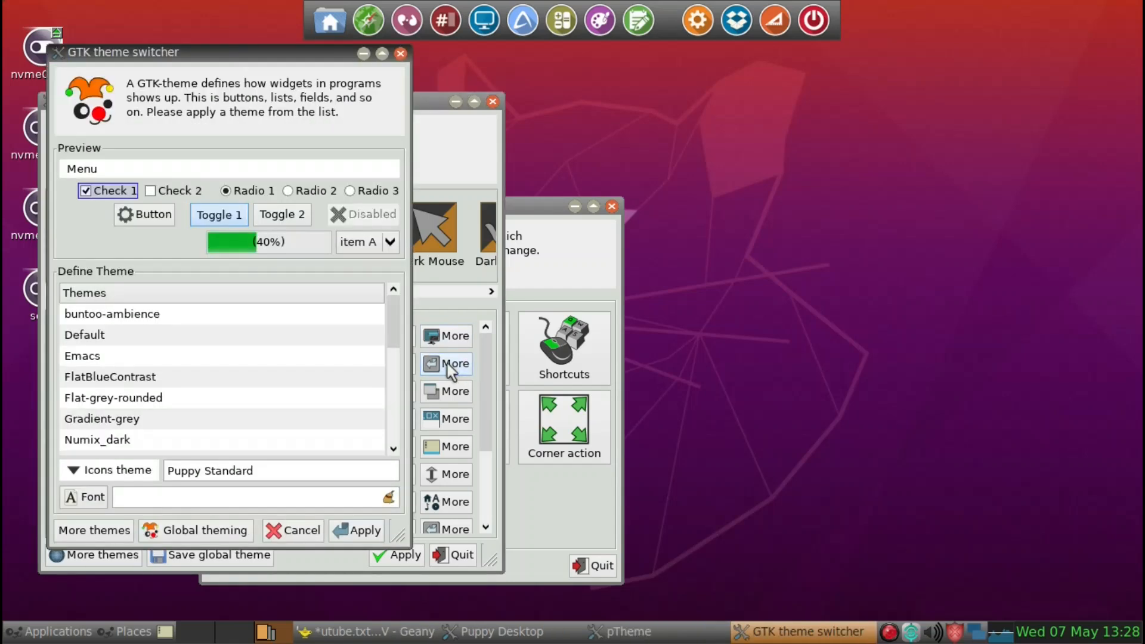
scroll(187, 408, down, 1)
click(183, 410)
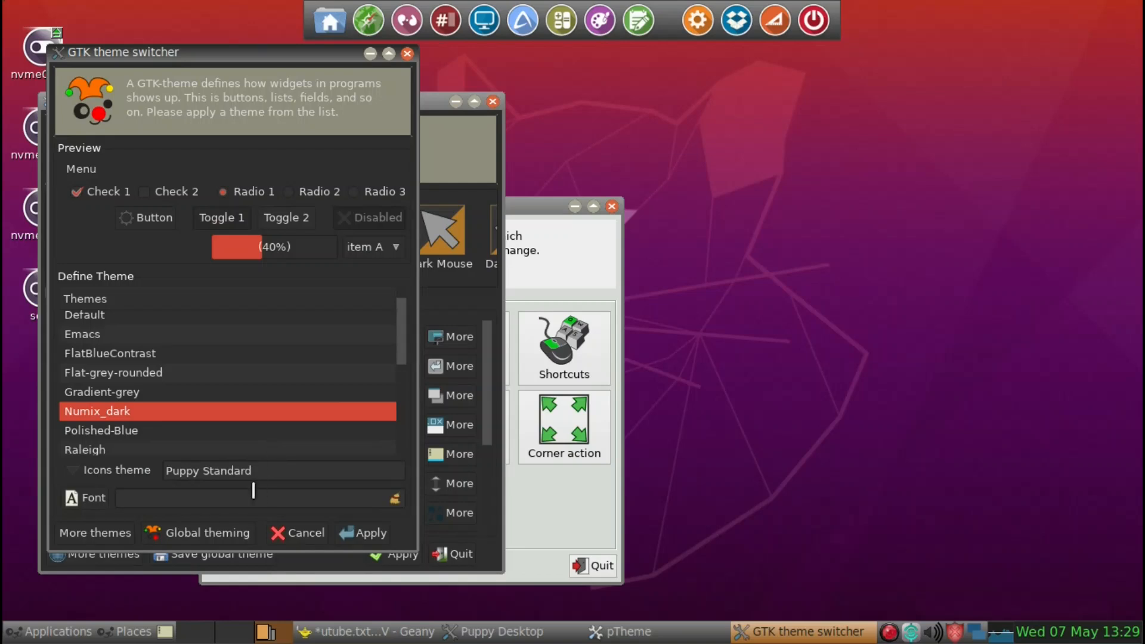
- Set the icons theme to Puppy Flat and the font to Sans 12, and apply the GTK theme settings
click(96, 470)
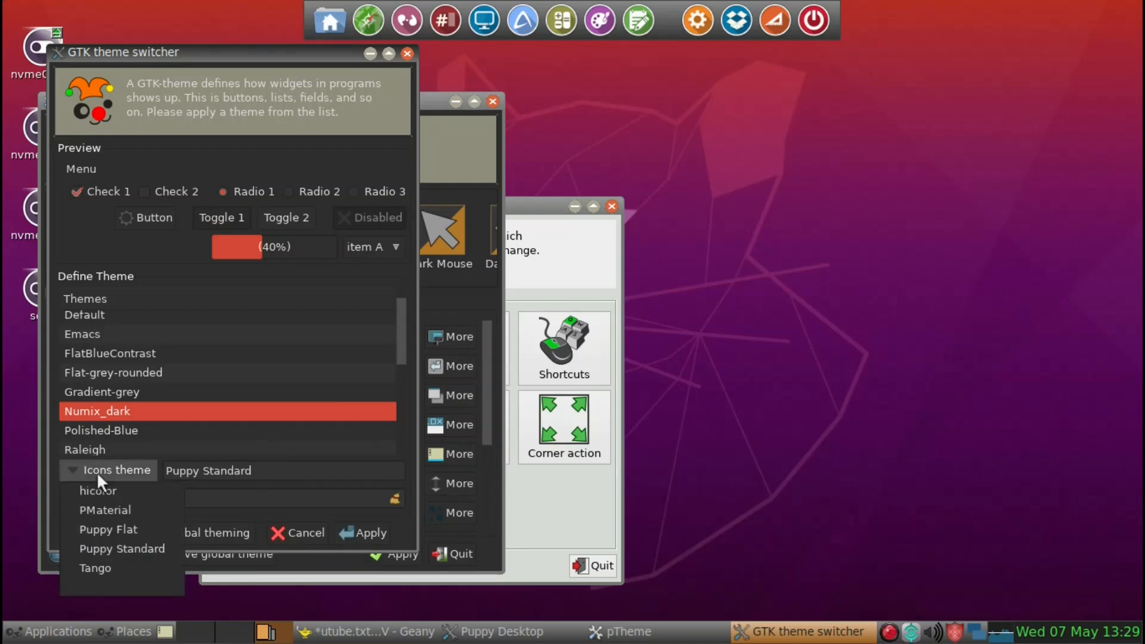
click(111, 526)
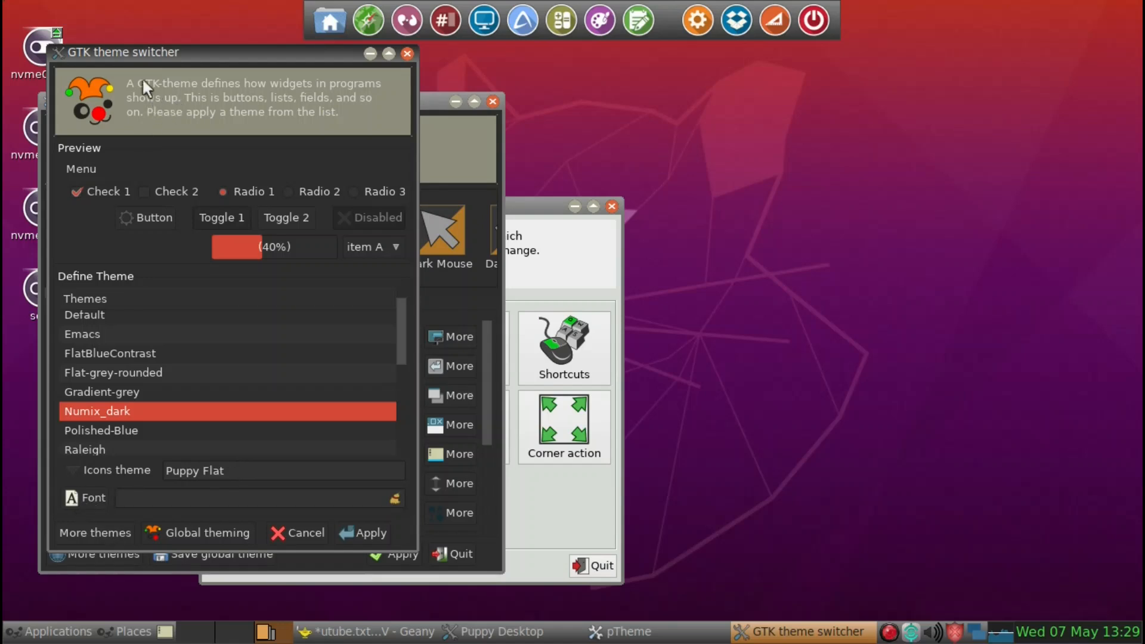
click(71, 497)
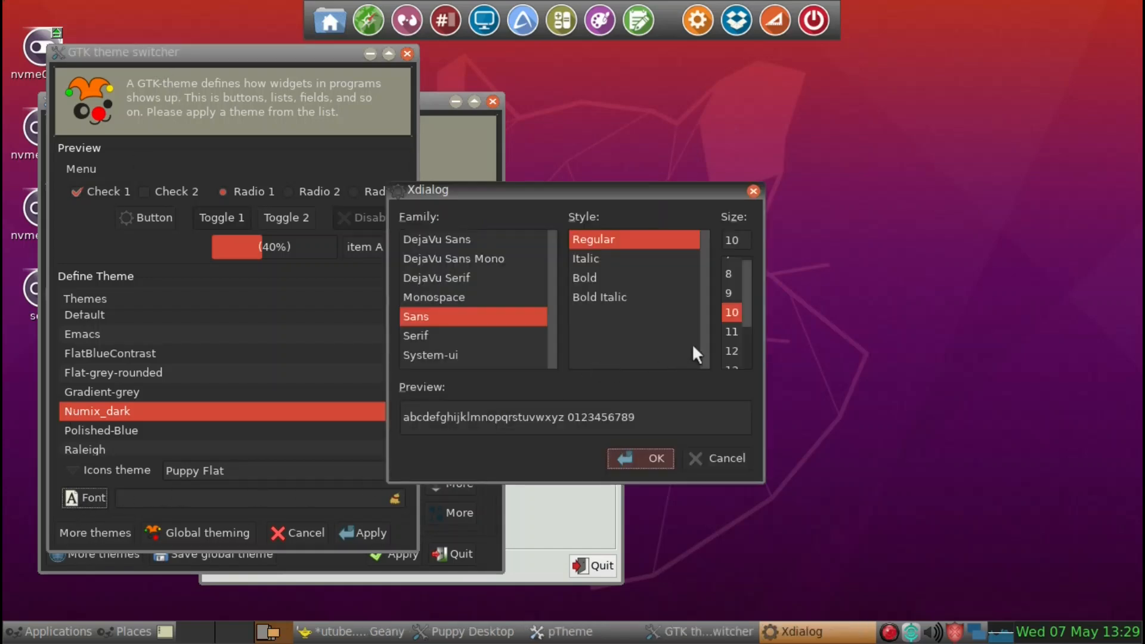
click(733, 351)
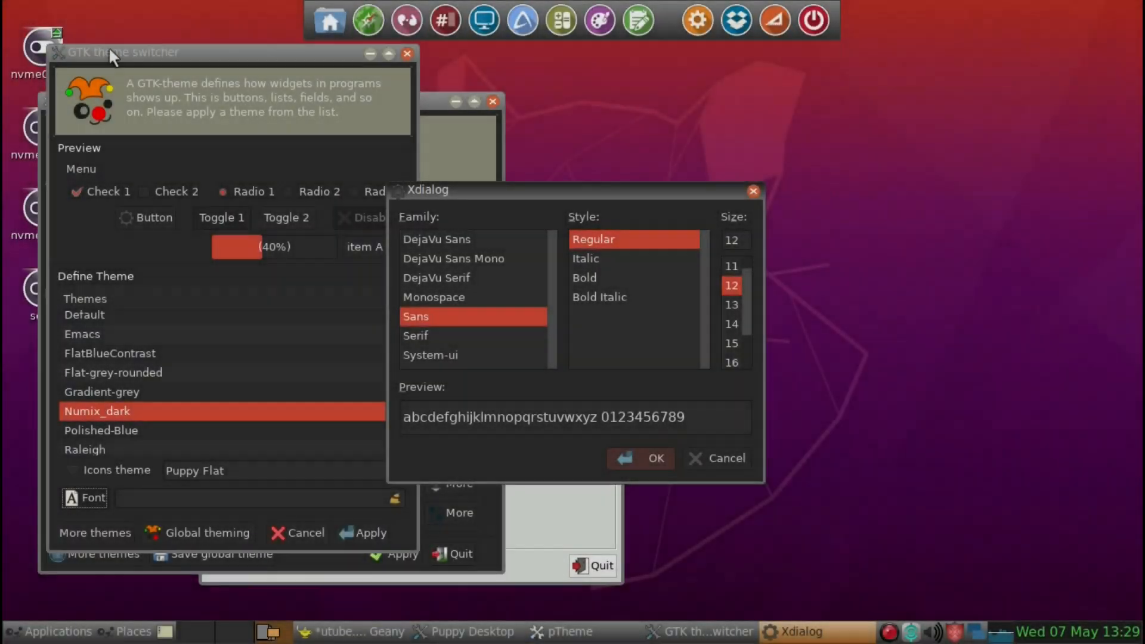
click(630, 456)
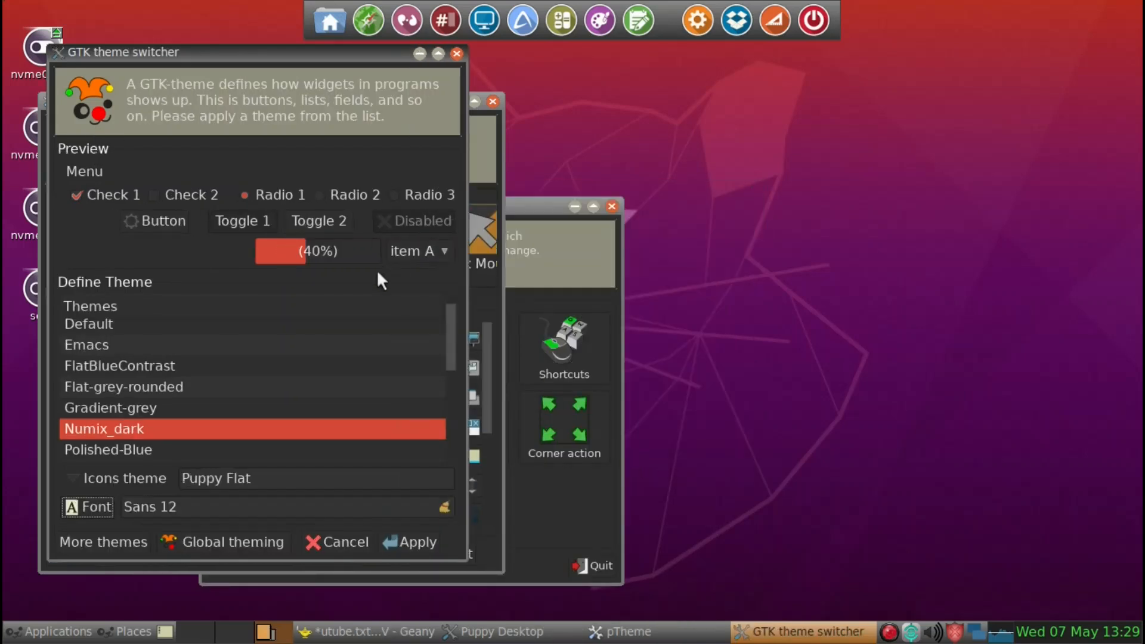
click(411, 542)
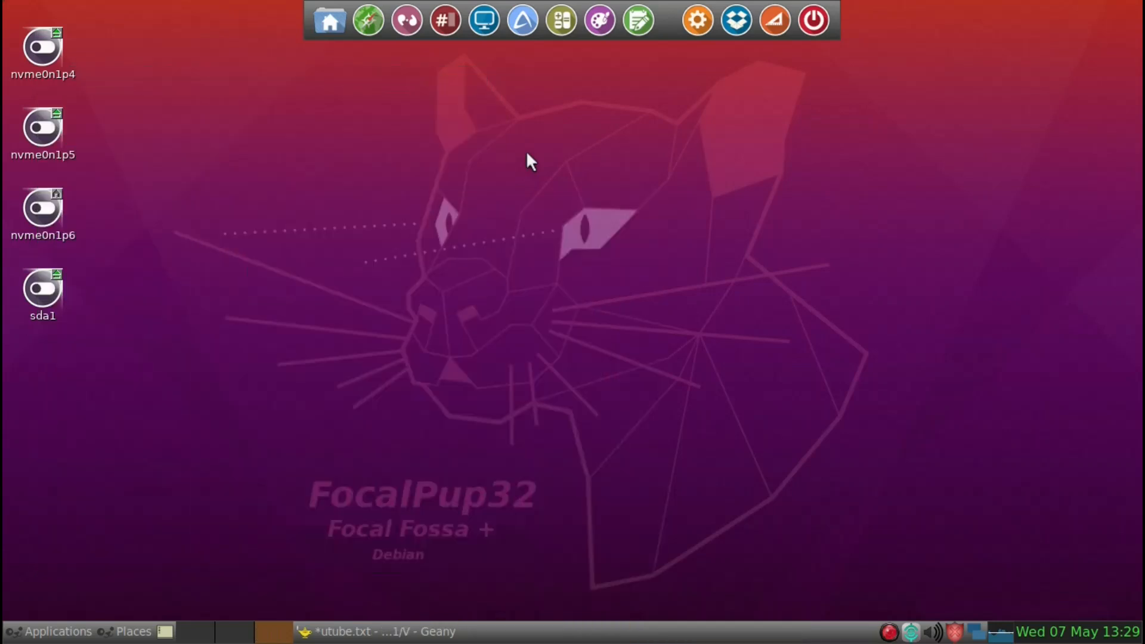
- Reopen the Puppy Desktop settings to check how the applied theme looks, and close the window
right_click(525, 150)
mouse_move(578, 146)
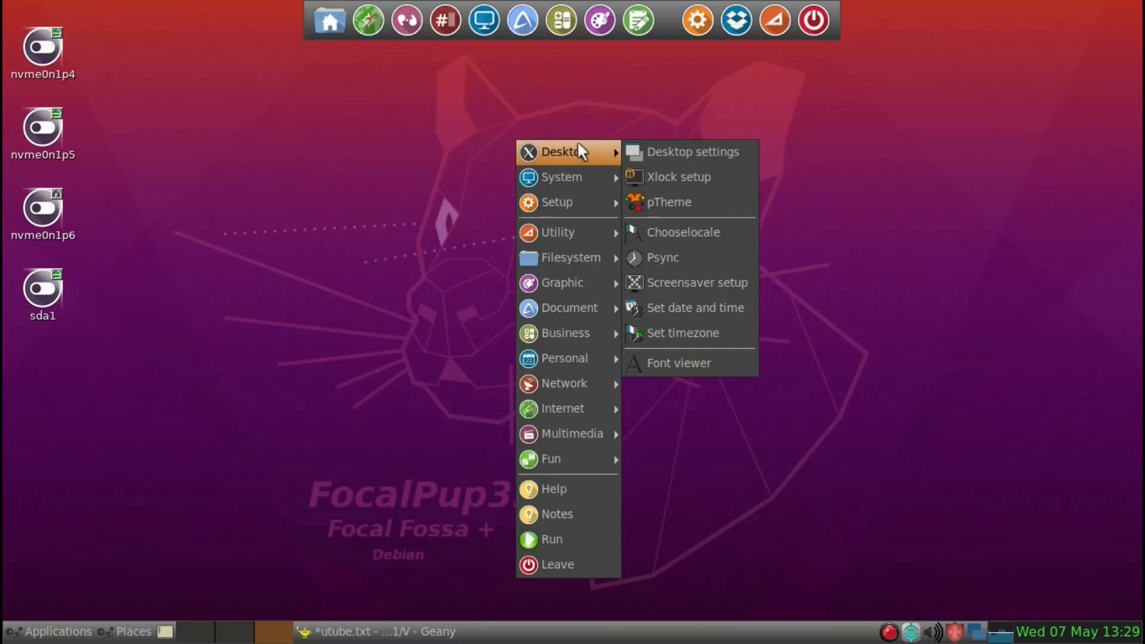
click(666, 150)
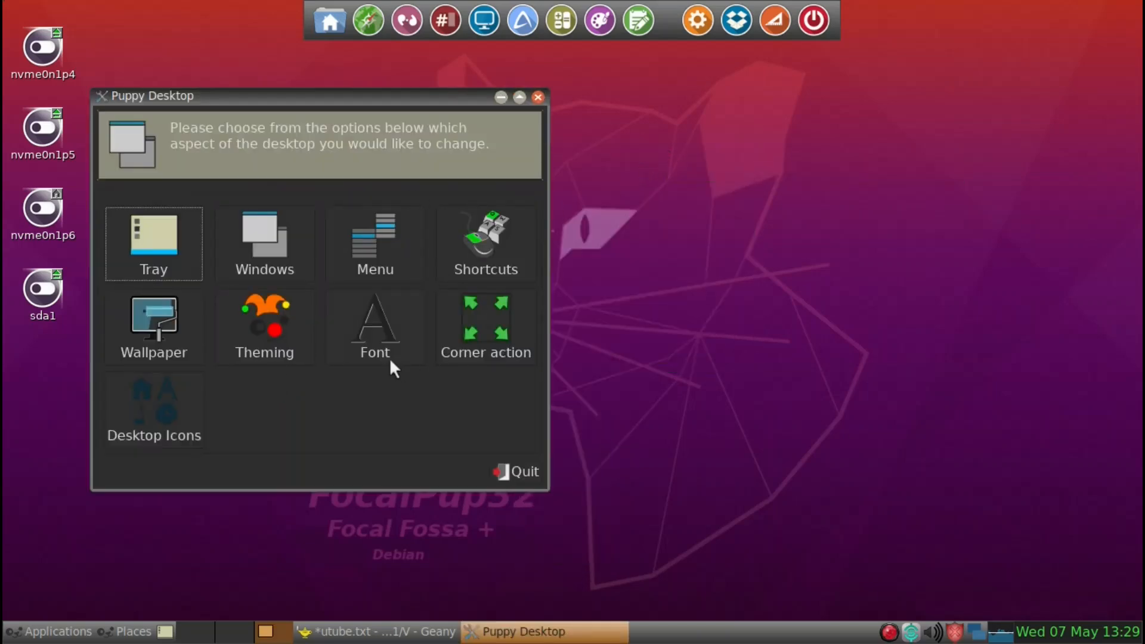
click(537, 97)
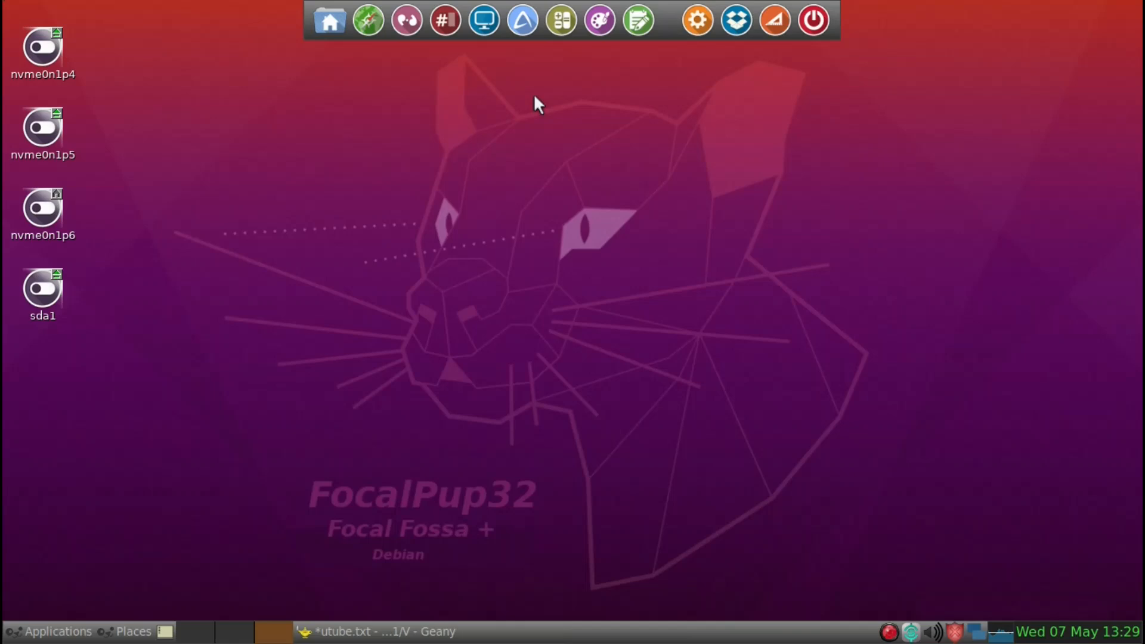
- Enter the command restartwm & in a terminal window without running it, and close the terminal
click(419, 3)
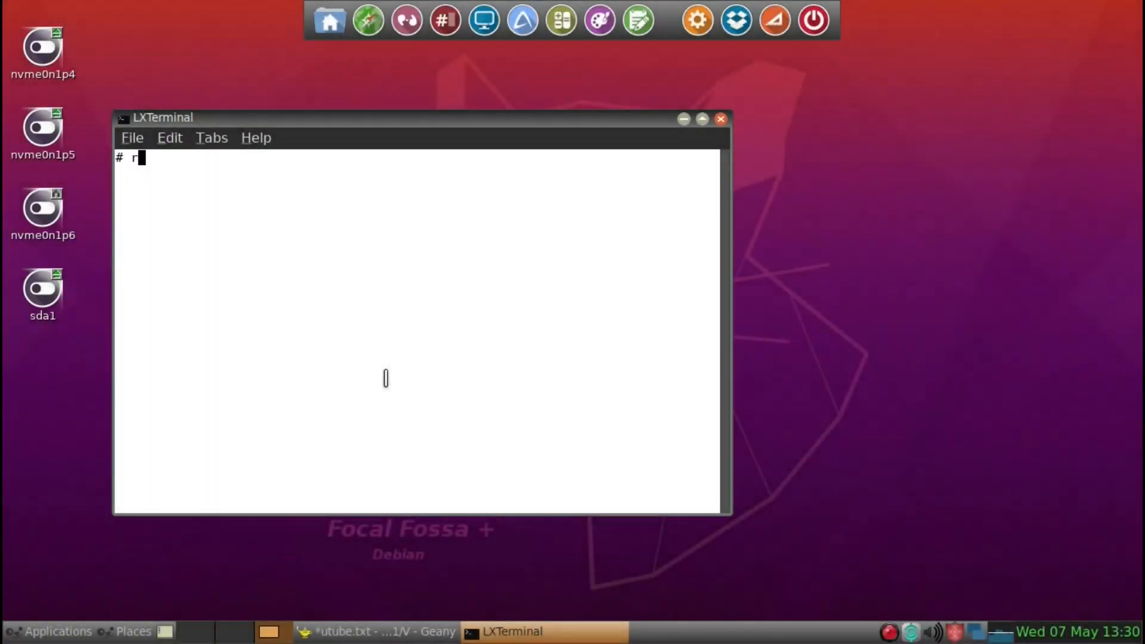
text(restartwm &)
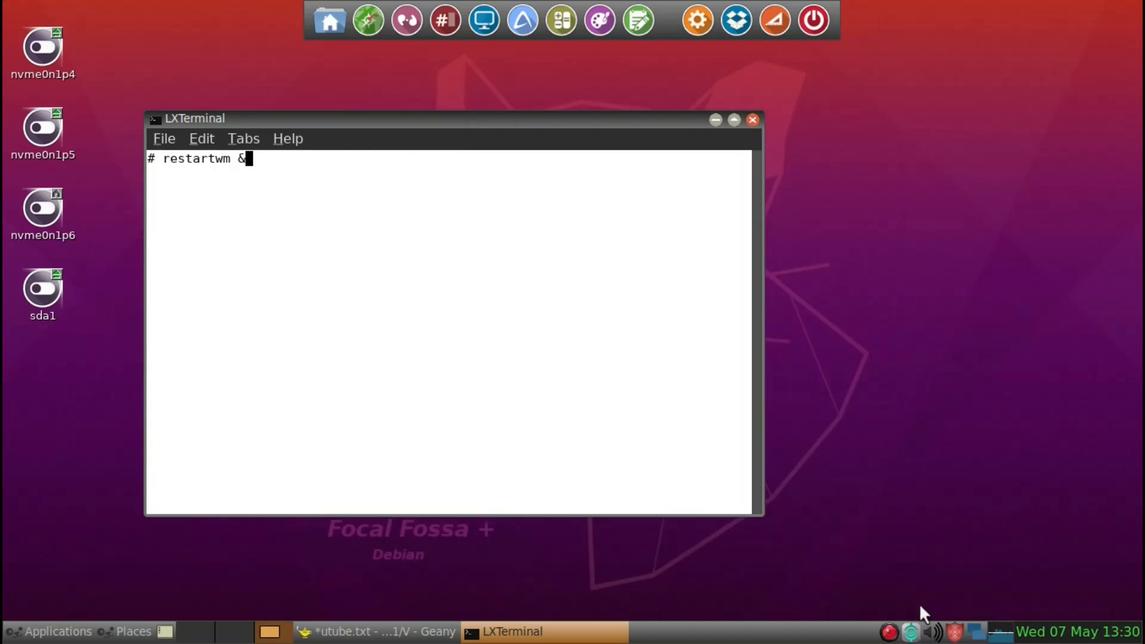
click(752, 121)
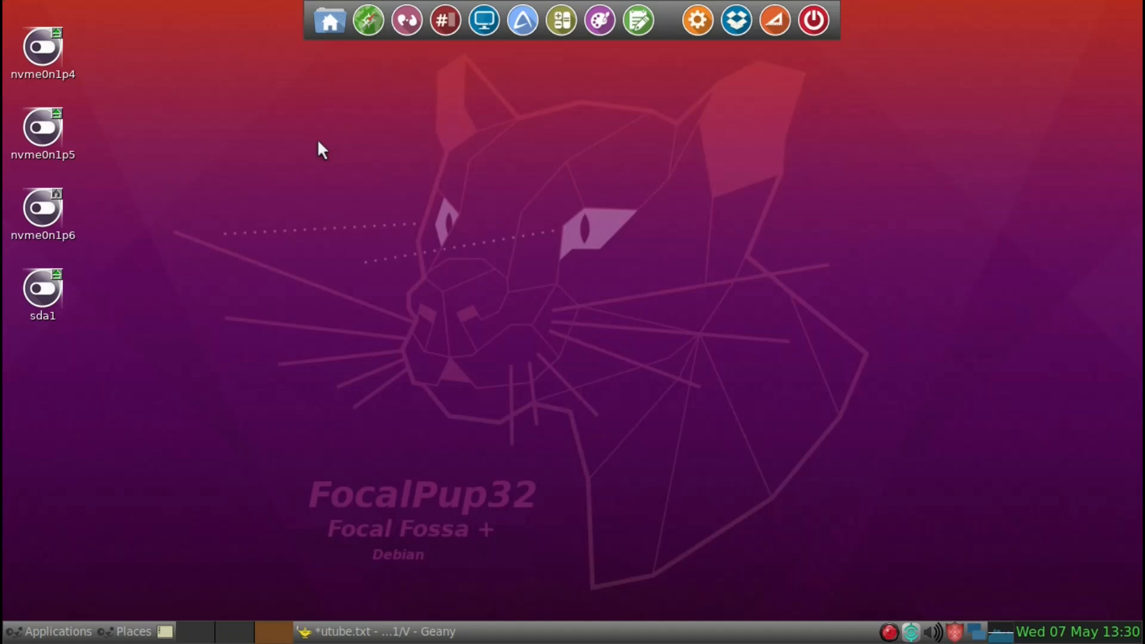
- Launch the rox file manager on the home folder and show its contents as small icons with hidden files included
key(ctrl+space)
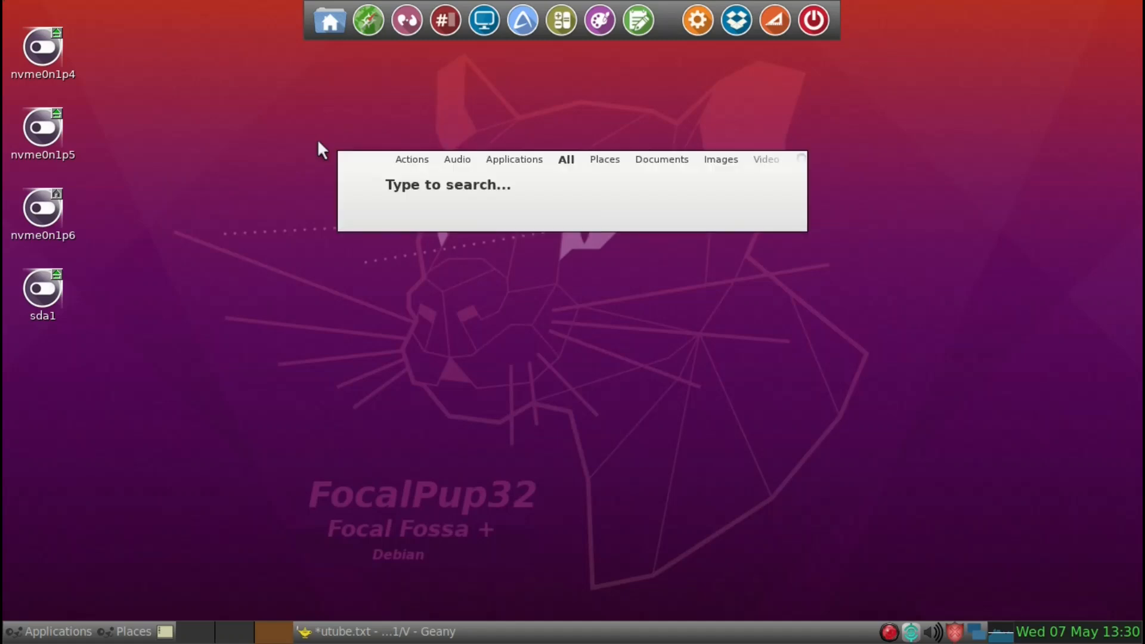
text(rox)
key(Return)
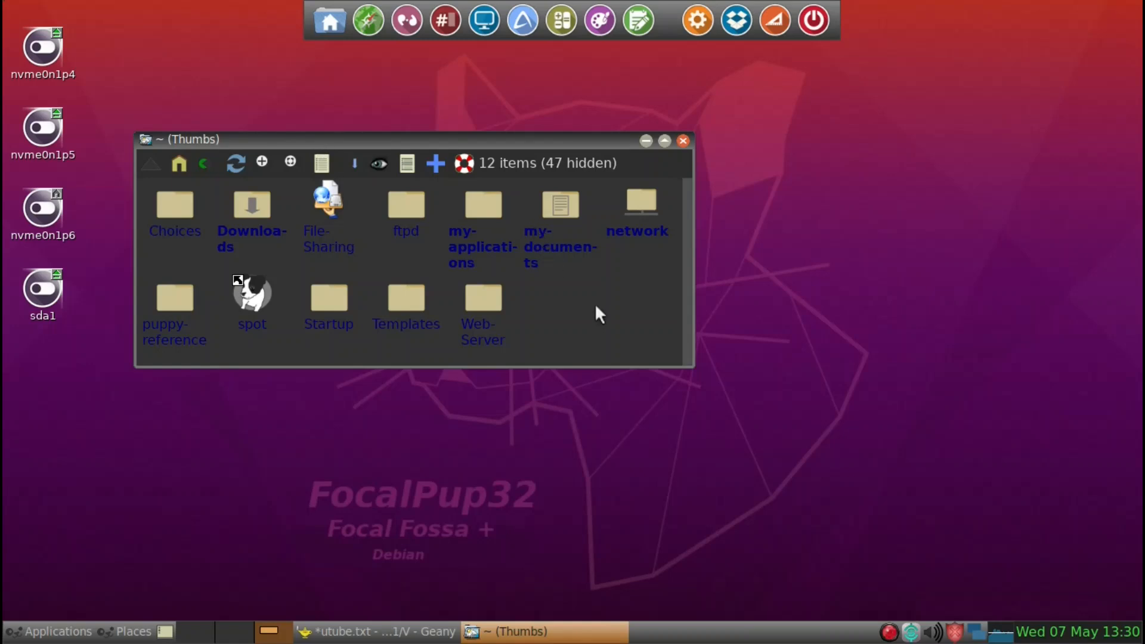
key(minus)
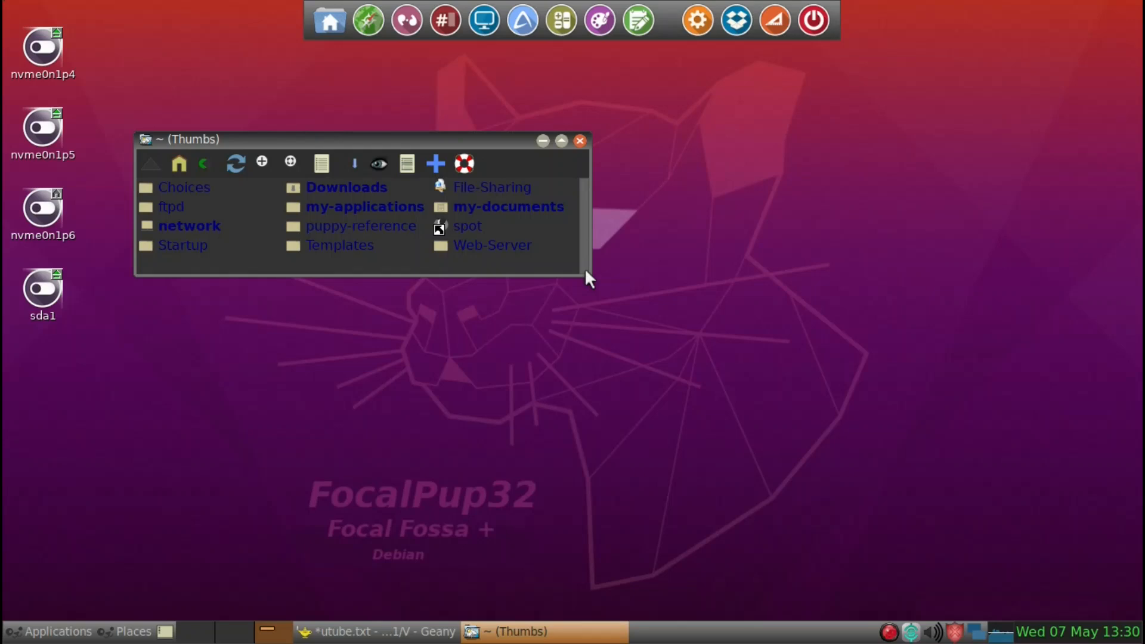
key(ctrl+h)
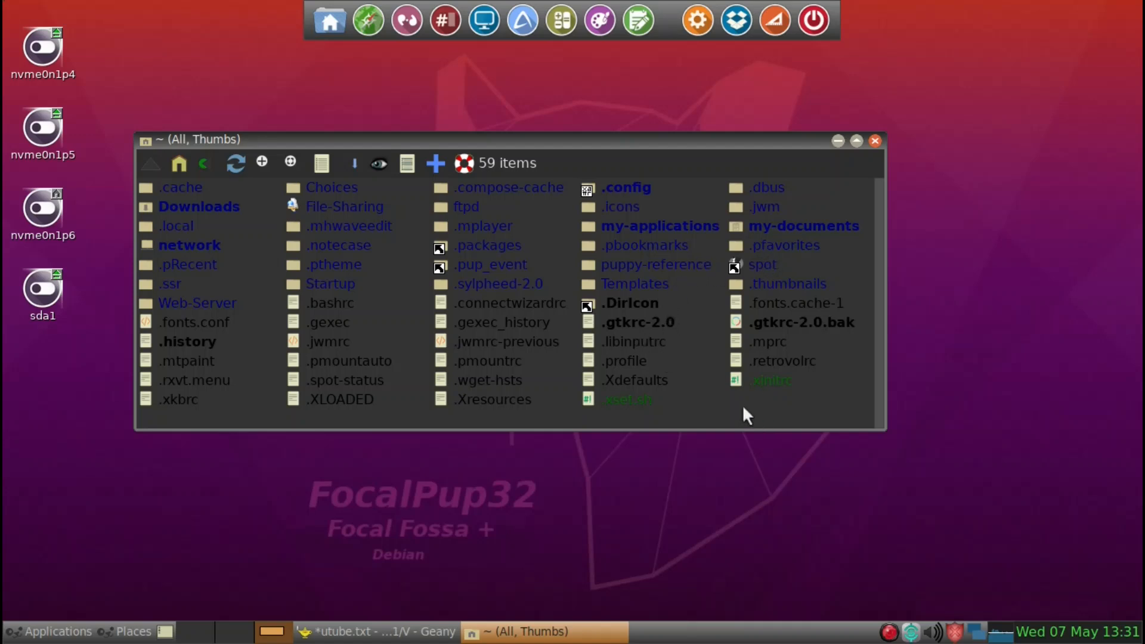
- Set the Directory colour to #919199 in the file manager's file type colour options
right_click(716, 402)
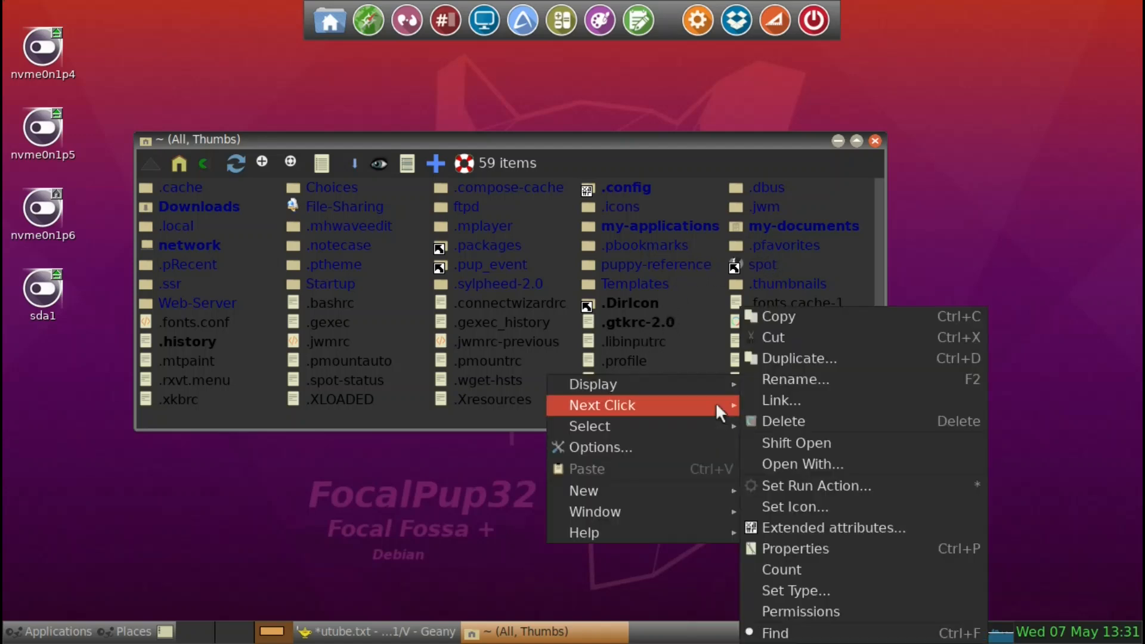
mouse_move(716, 427)
click(715, 447)
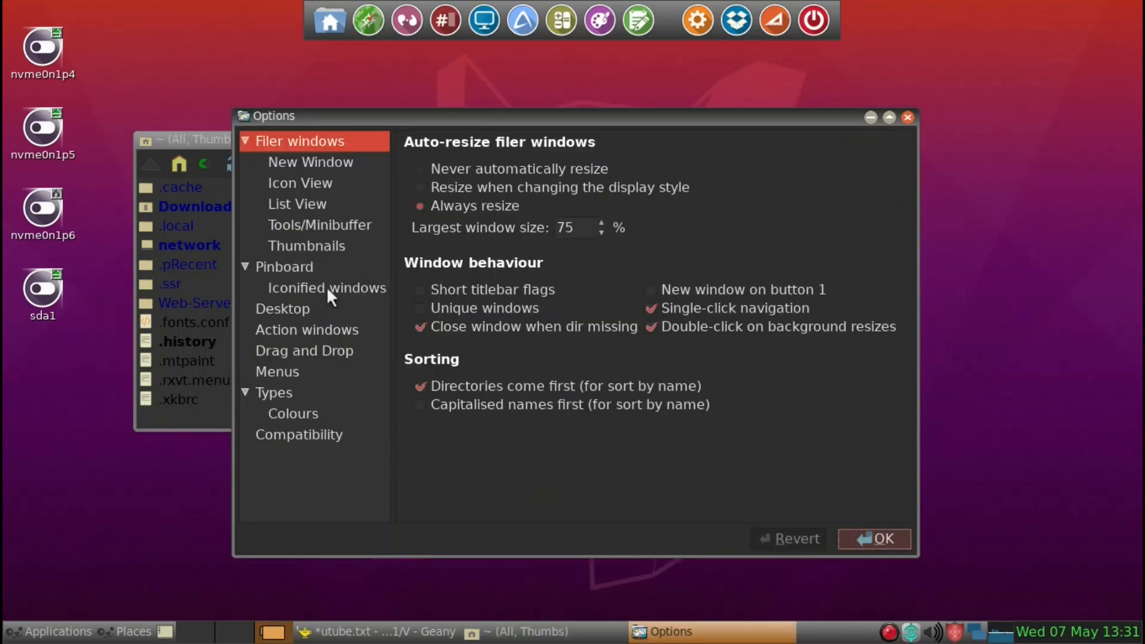
click(289, 415)
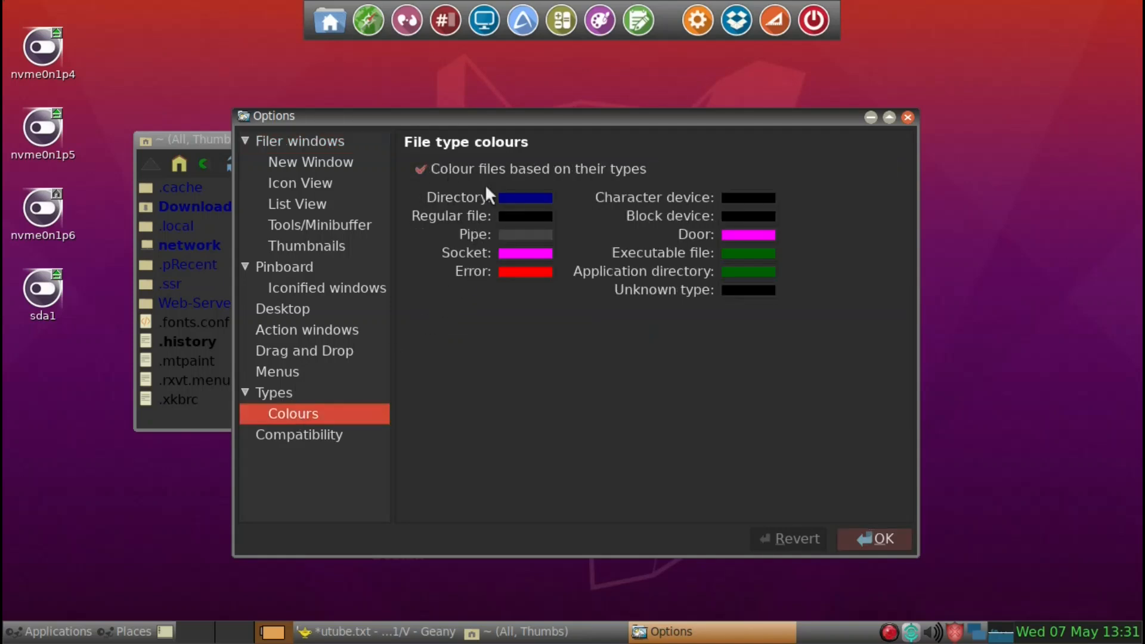
click(514, 198)
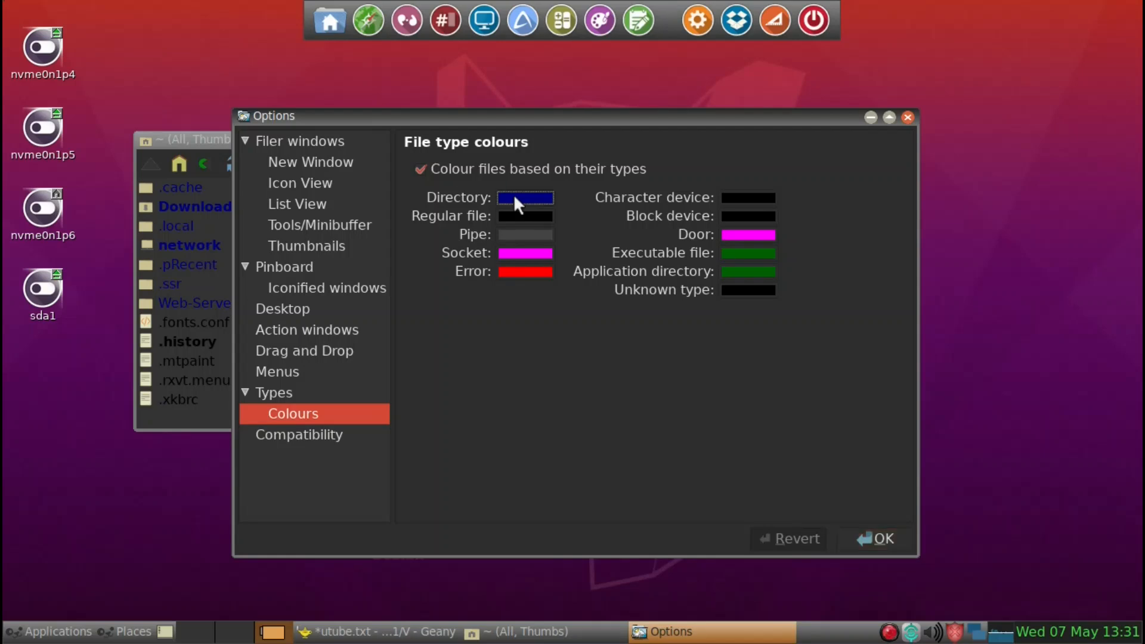
click(373, 155)
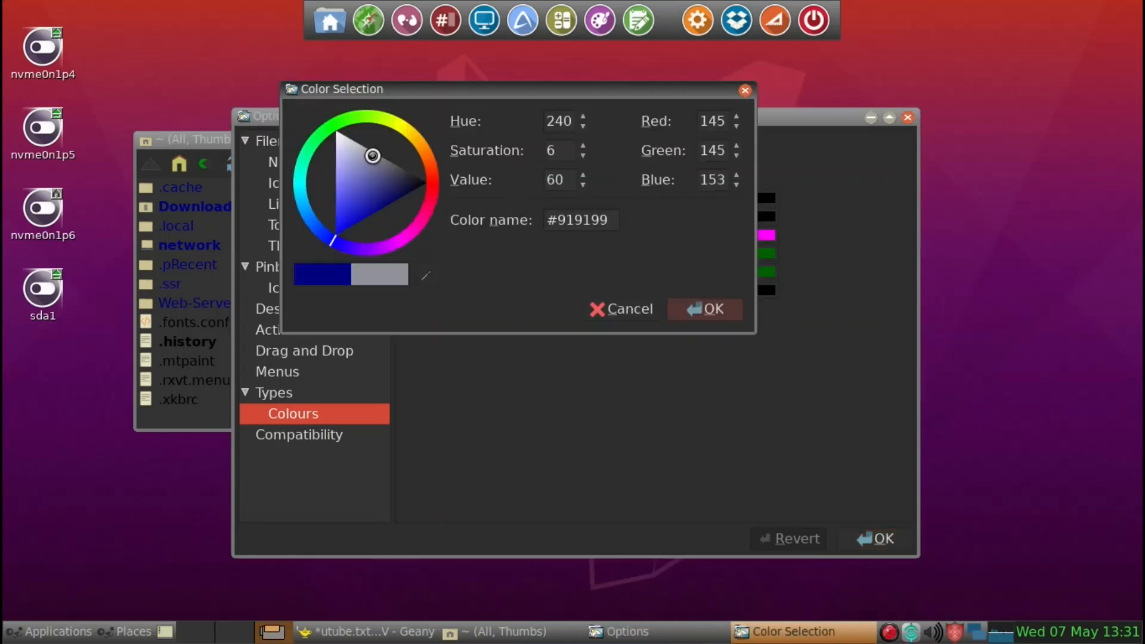
click(708, 309)
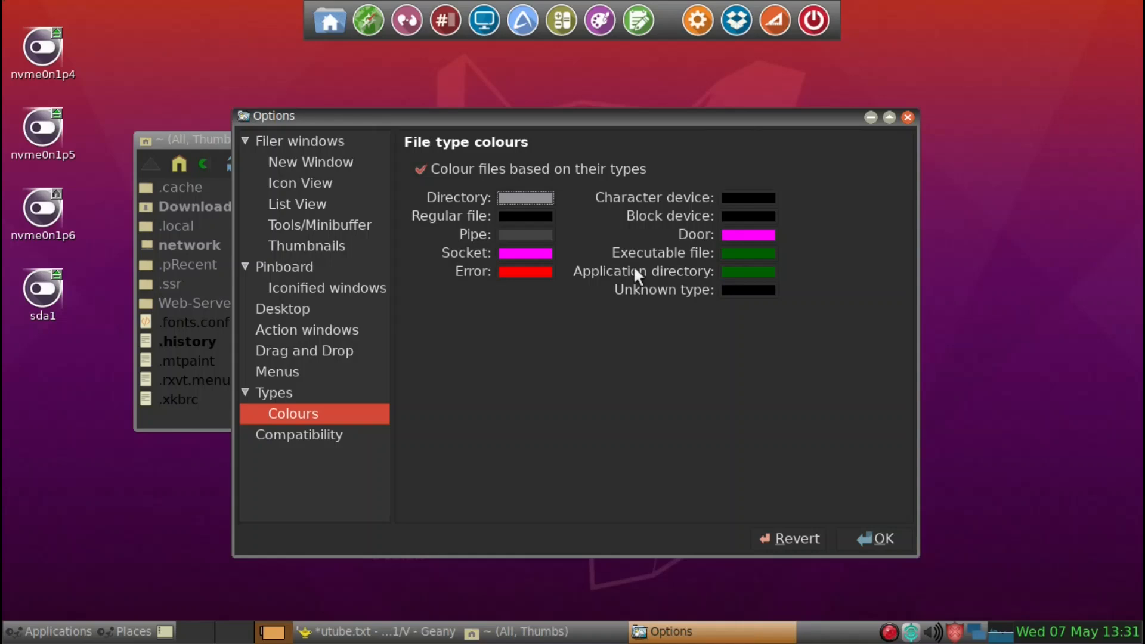
- Set the Regular file colour to #FFFFFF in the file type colours, and close the options and file manager windows
click(528, 215)
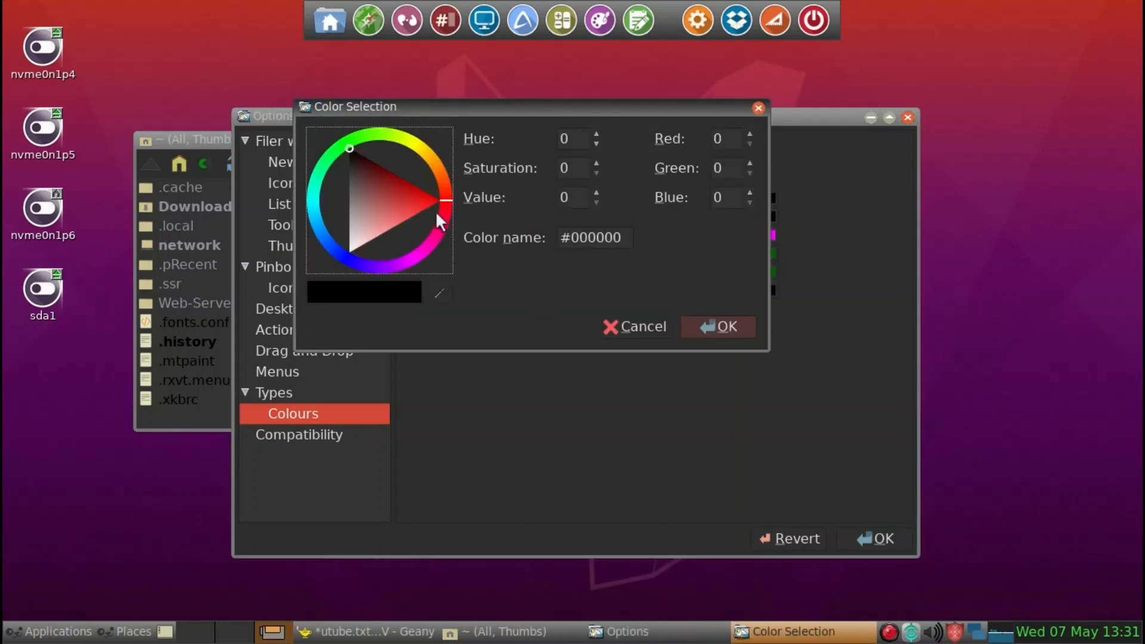
drag(404, 206, 349, 253)
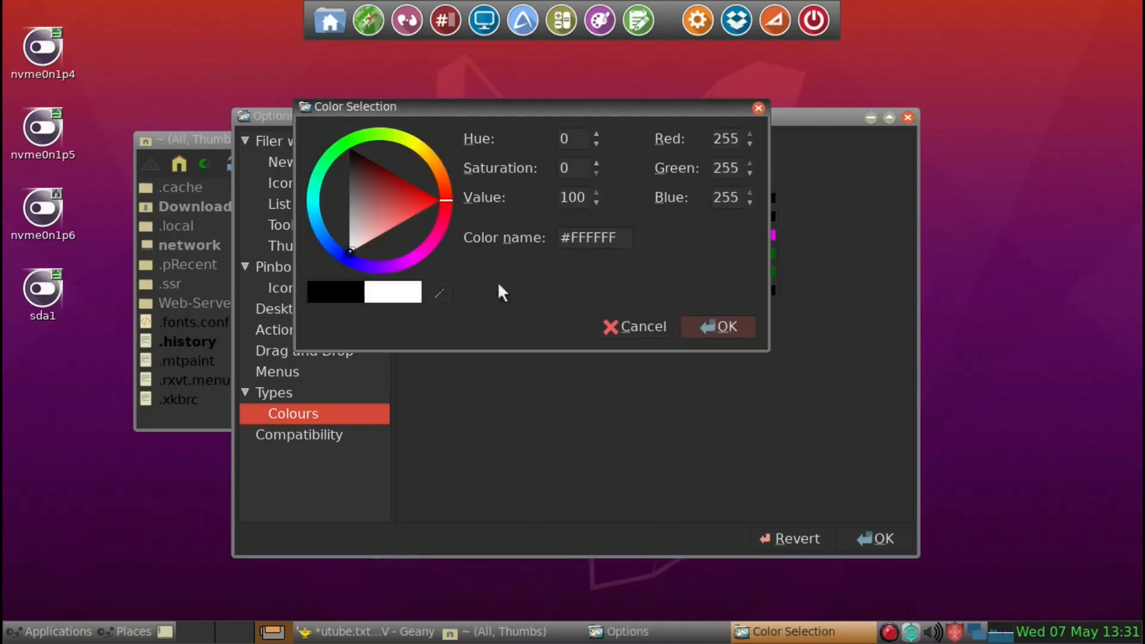
click(726, 332)
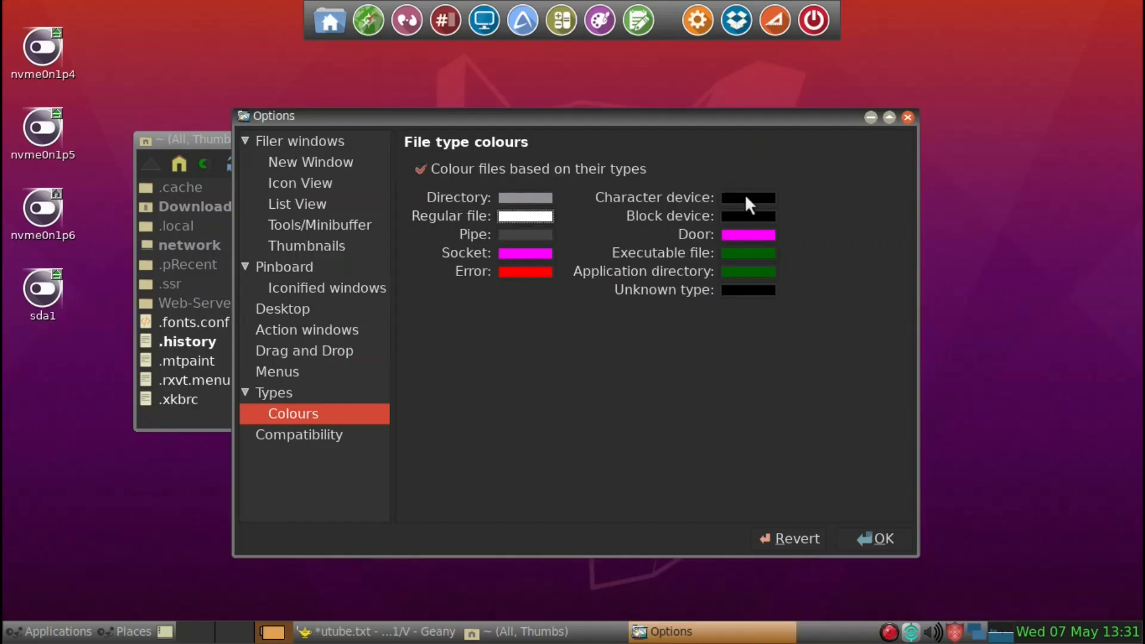
click(871, 540)
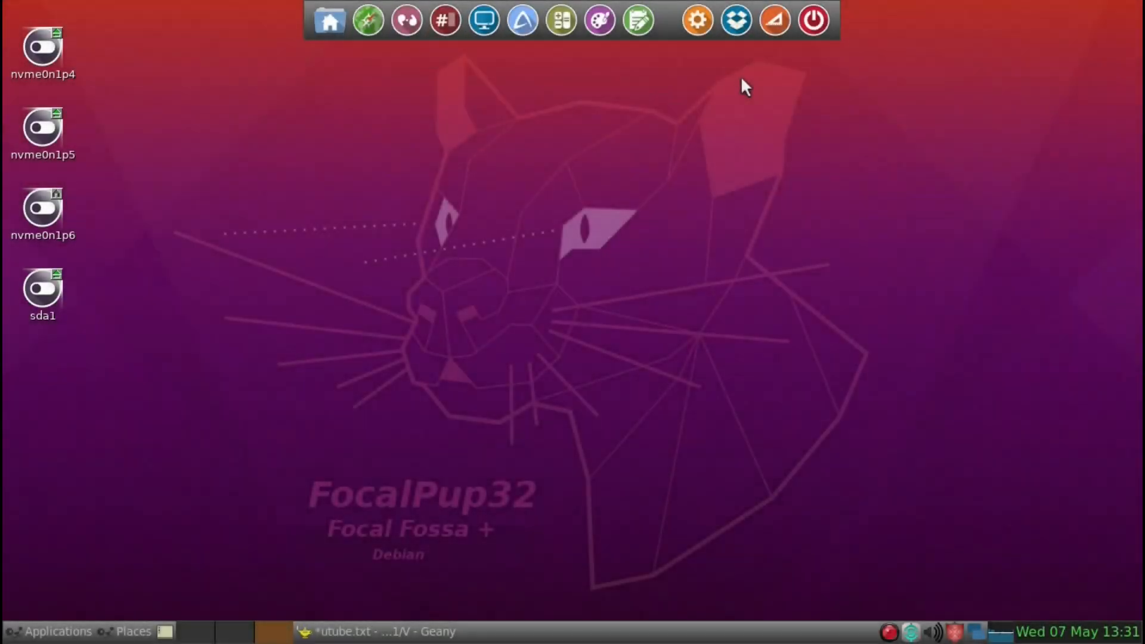
- Switch to the utube.txt notes in Geany and move the window towards the middle of the desktop to review the dark theme steps
key(alt+Tab)
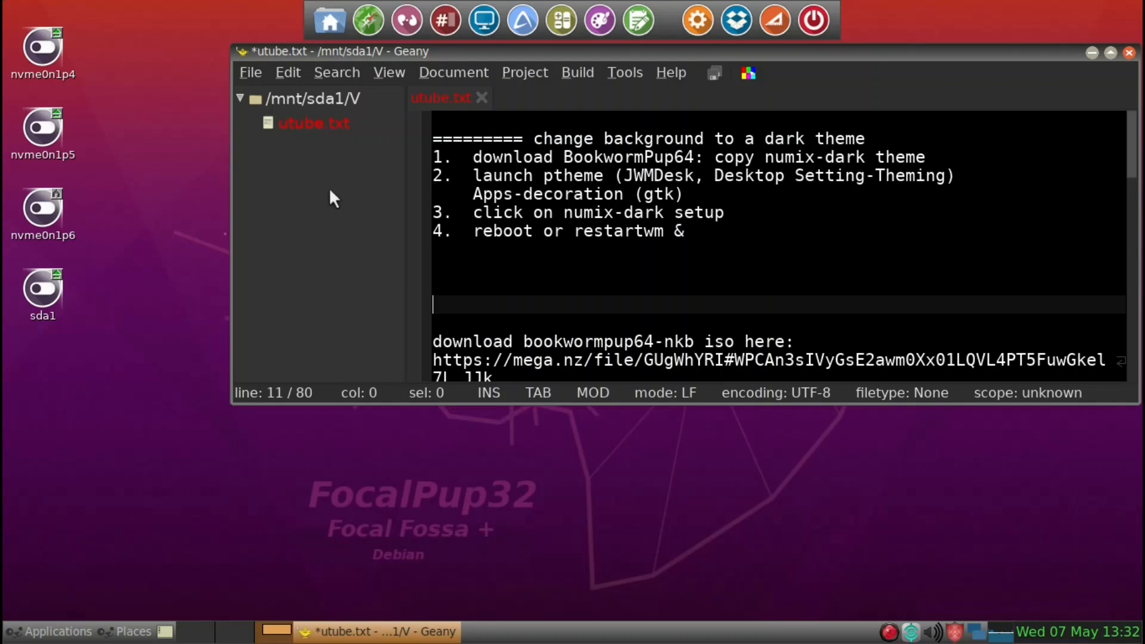
drag(575, 50, 537, 118)
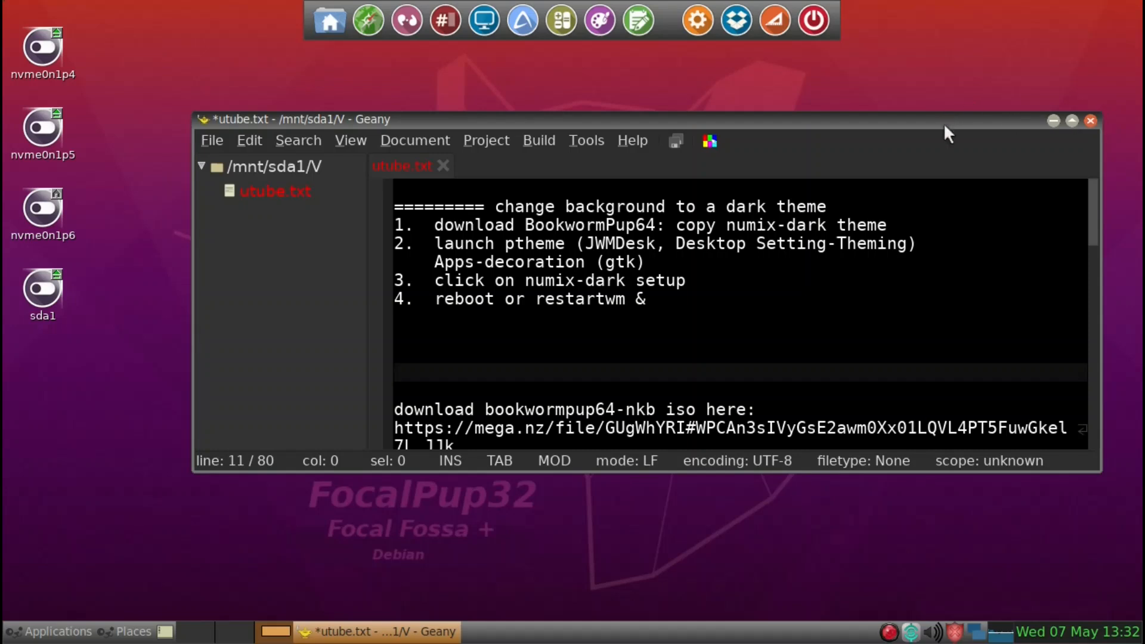
drag(941, 120, 906, 96)
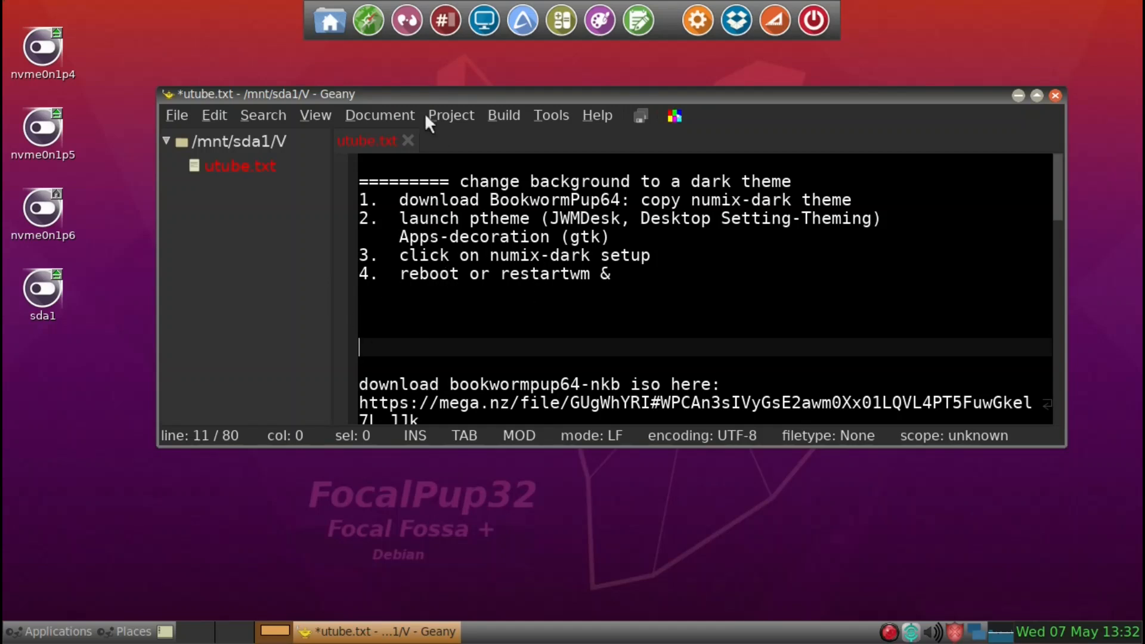
drag(416, 96, 421, 115)
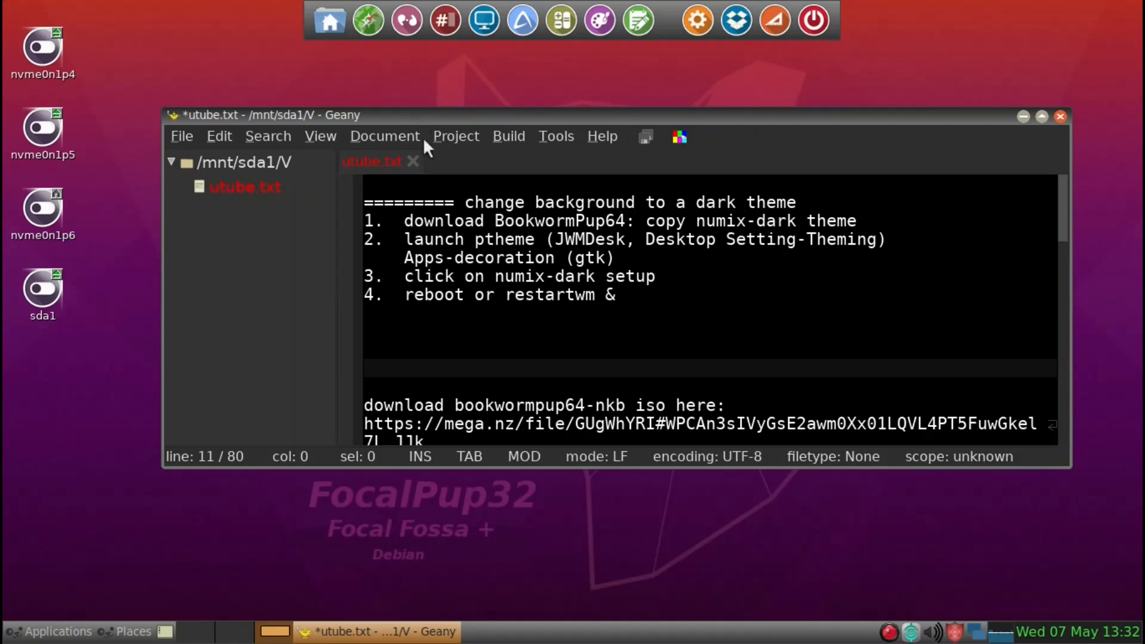